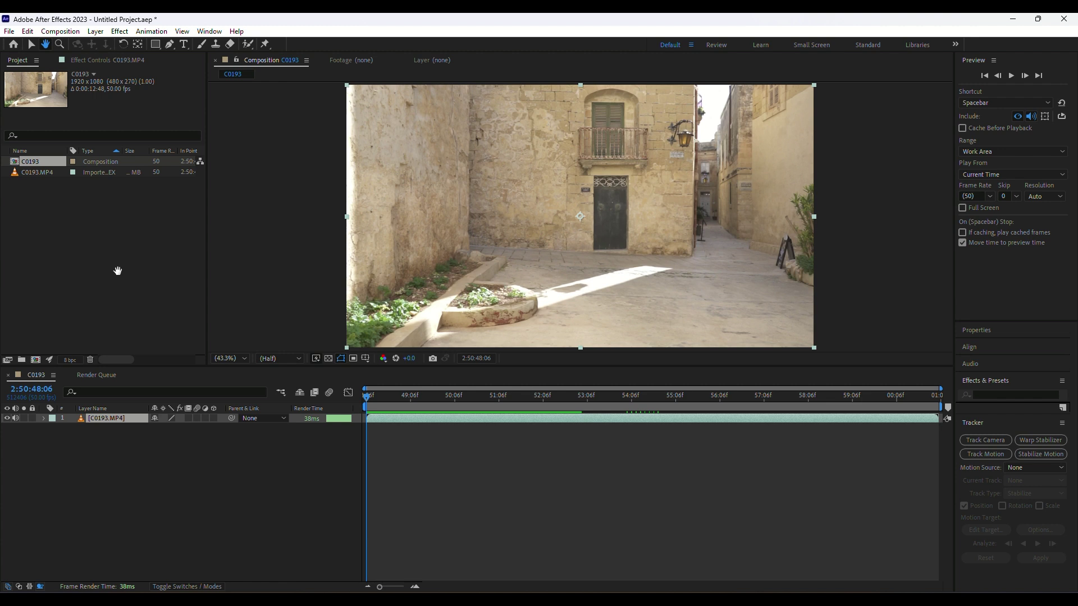
Enable time remapping on the C0193.MP4 layer after scrubbing through the footage
left_click(381, 396)
left_click_drag(390, 404, 469, 474)
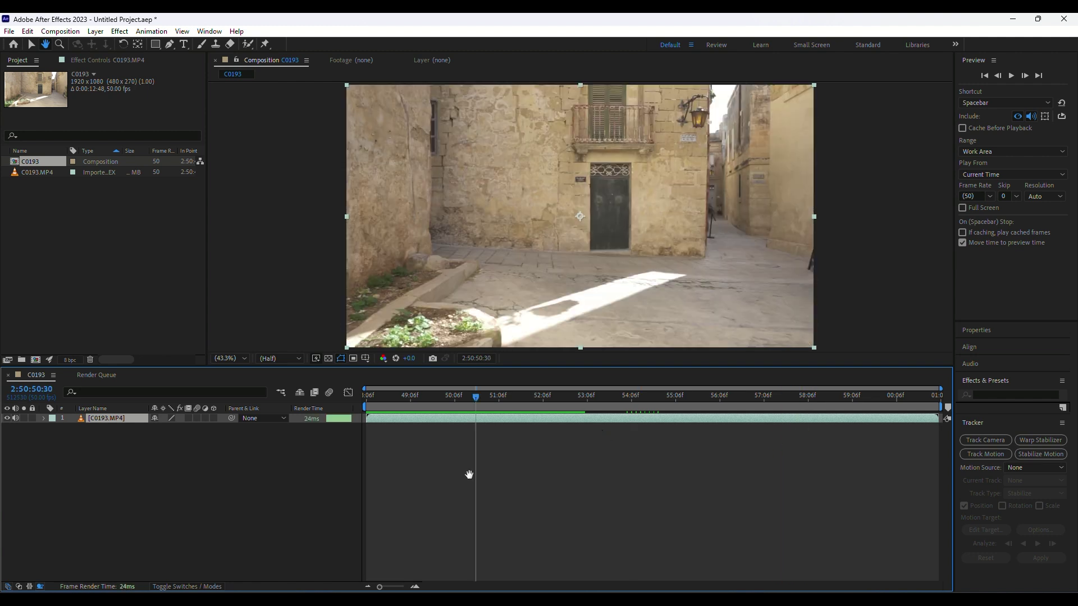
right_click(556, 420)
mouse_move(648, 146)
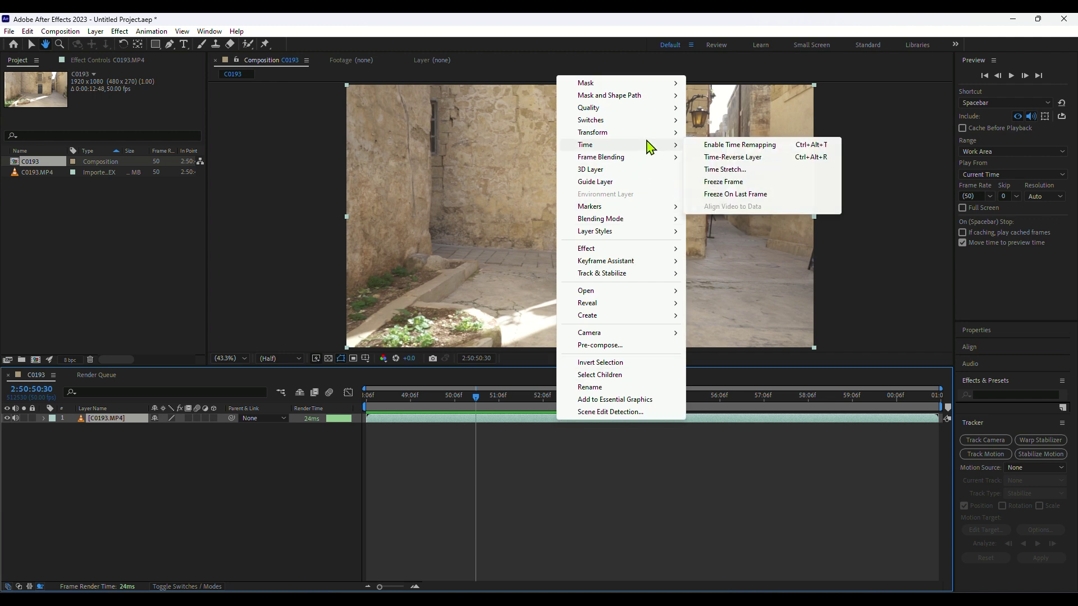
left_click(751, 145)
Speed up the clip by moving its end time-remap keyframe to just before the 50:06f mark and trimming the layer to it
left_click_drag(939, 427, 459, 437)
left_click_drag(936, 420, 462, 442)
left_click_drag(470, 400, 444, 418)
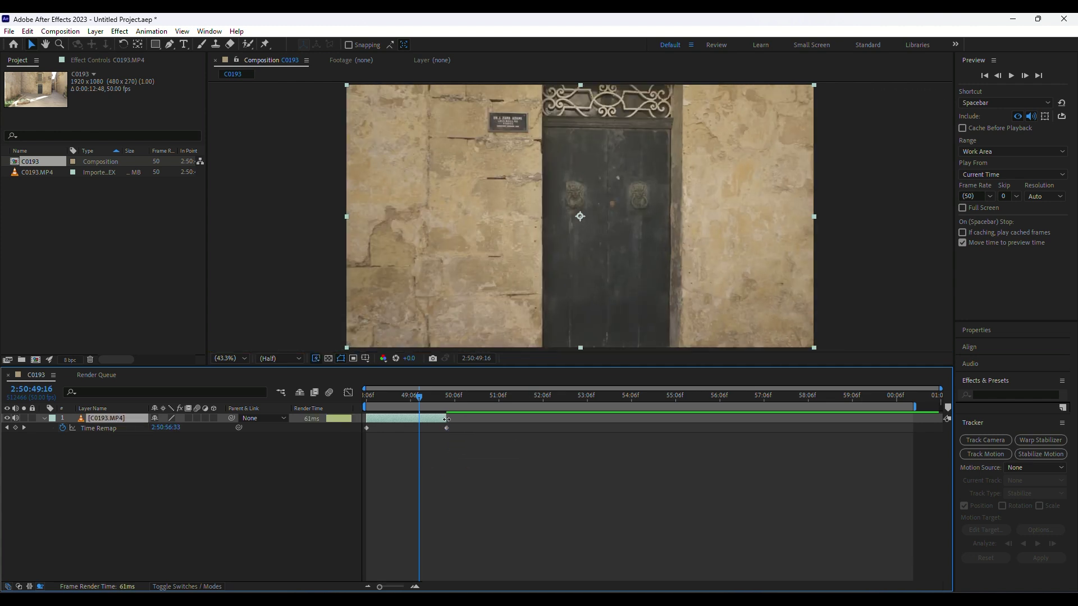
Split the C0193.MP4 layer at 2:50:49:07 and duplicate its second part
mouse_move(422, 404)
left_mouse_down()
mouse_move(396, 427)
mouse_move(416, 420)
mouse_move(403, 426)
mouse_move(406, 402)
left_mouse_up()
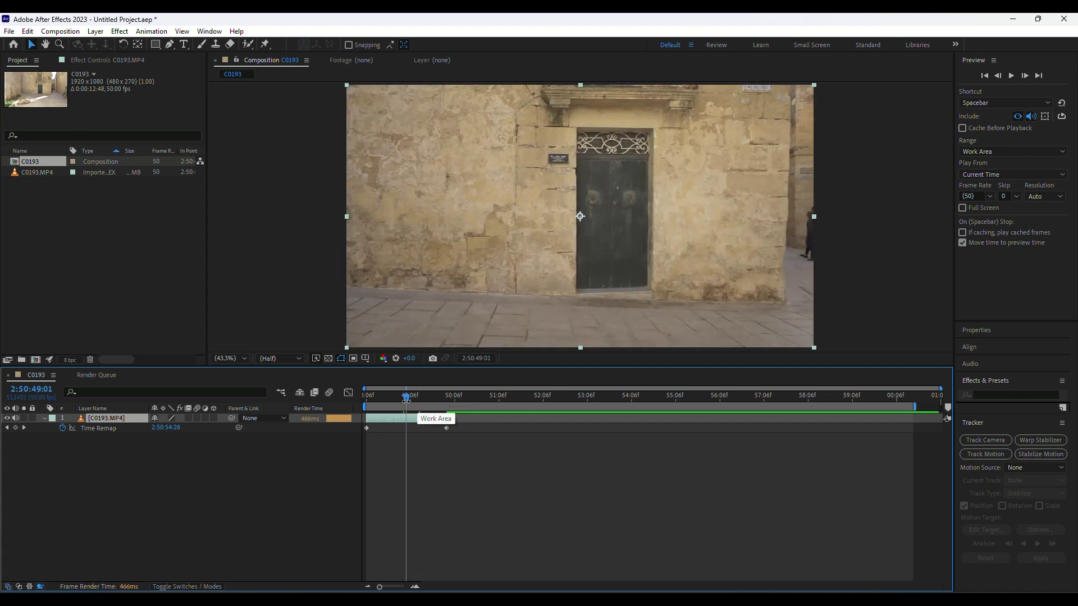
left_click_drag(408, 402, 431, 421)
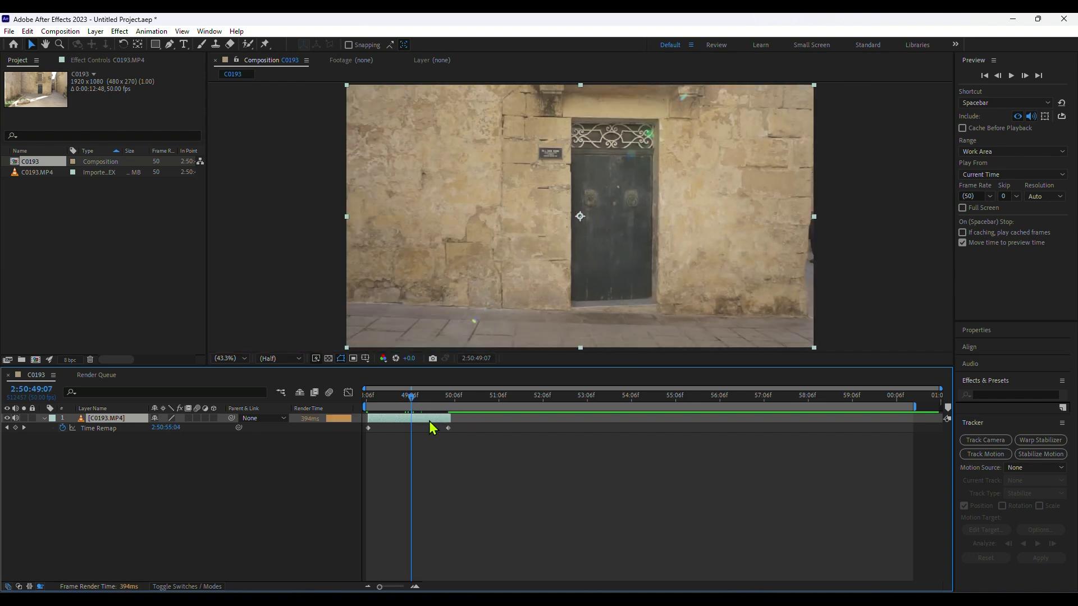
key("ctrl+shift+d")
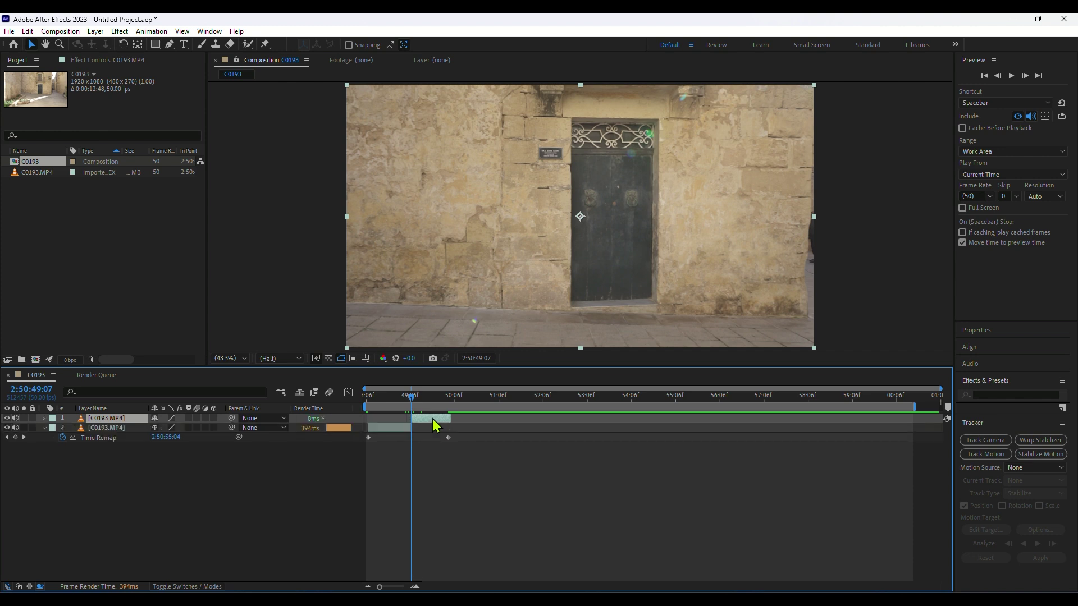
key("ctrl+d")
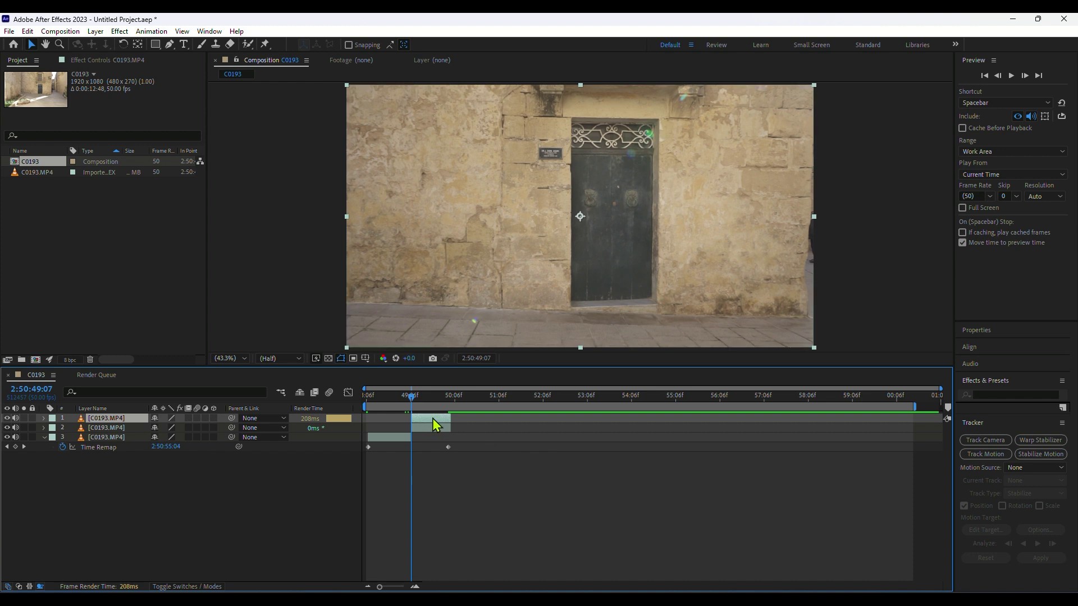
Draw a closed four-point Pen mask around the dark door panel on the top layer
left_click(170, 45)
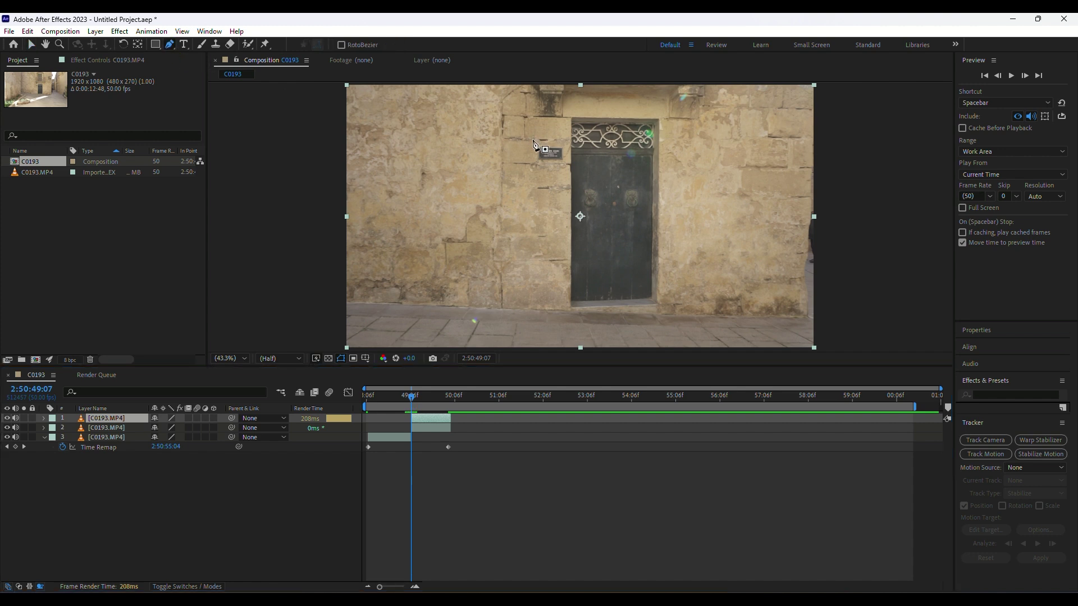
left_click(572, 156)
left_click(652, 154)
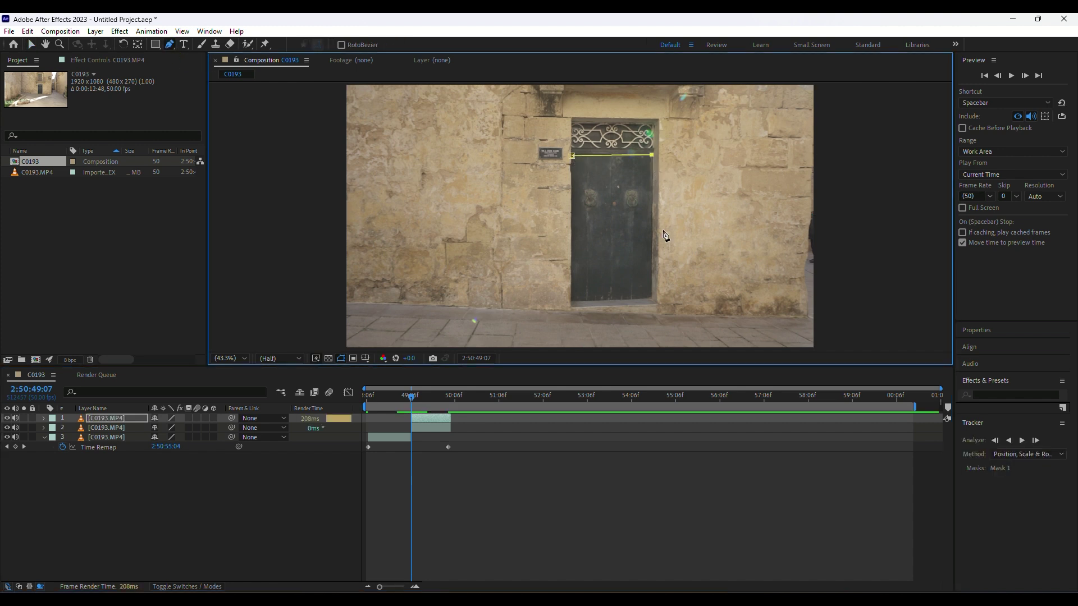
left_click(650, 297)
left_click(571, 301)
left_click(572, 156)
key("v")
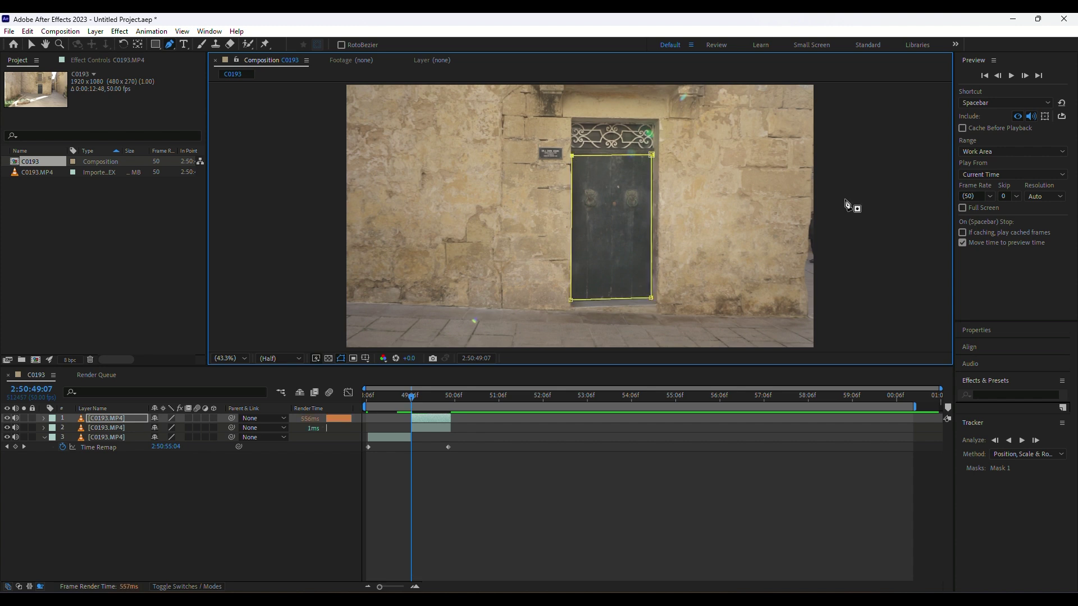
Refine the mask's corner points so they fit the door's corners at 2:50:49:07
double_click(631, 304)
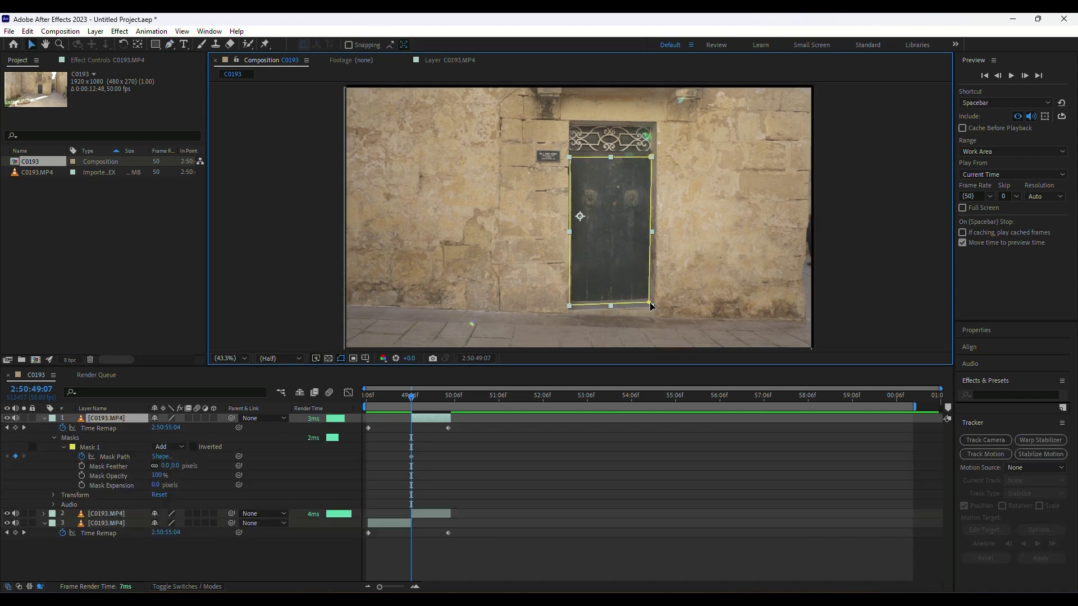
left_click_drag(650, 305, 650, 305)
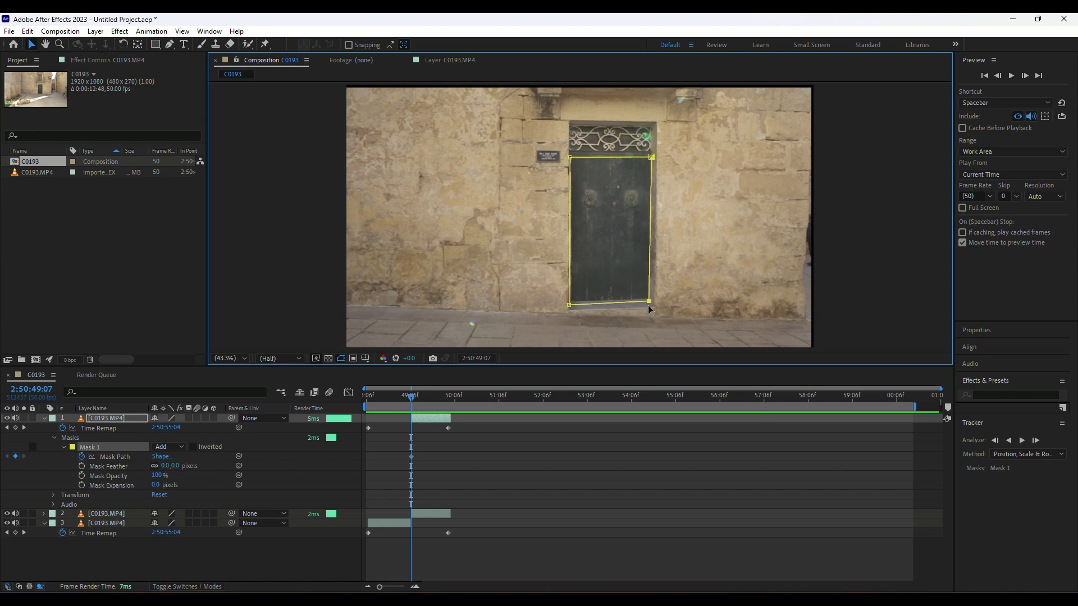
left_click_drag(649, 301, 651, 301)
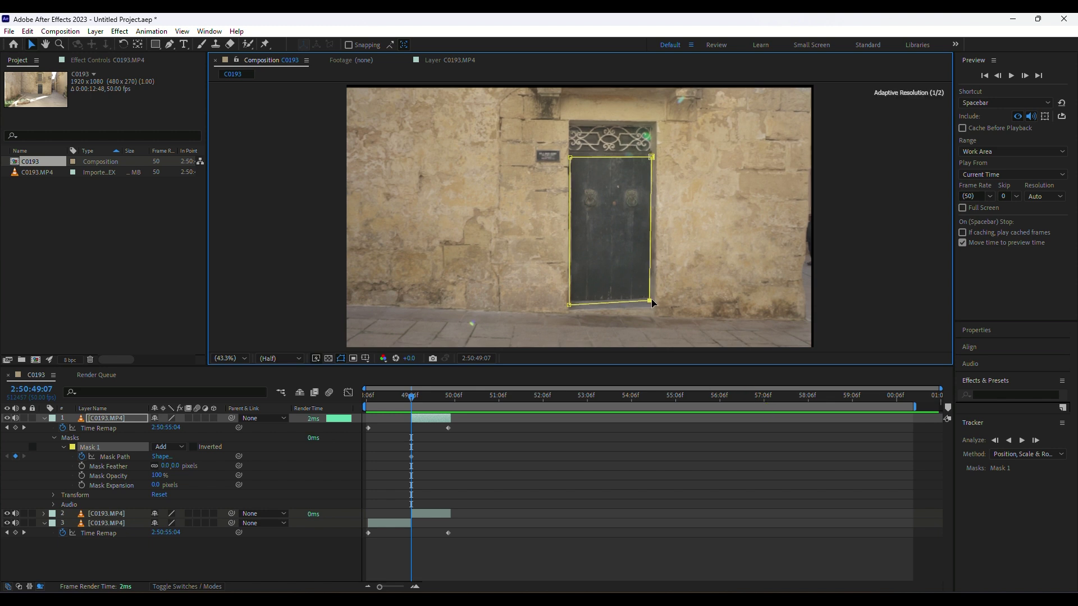
left_click_drag(569, 305, 570, 306)
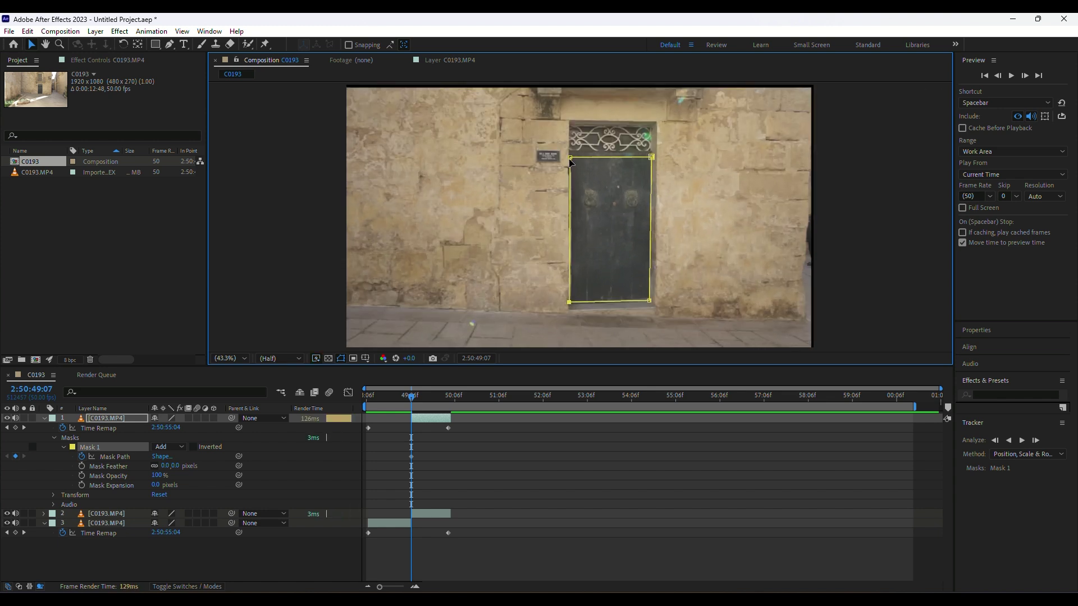
left_click_drag(571, 159, 569, 156)
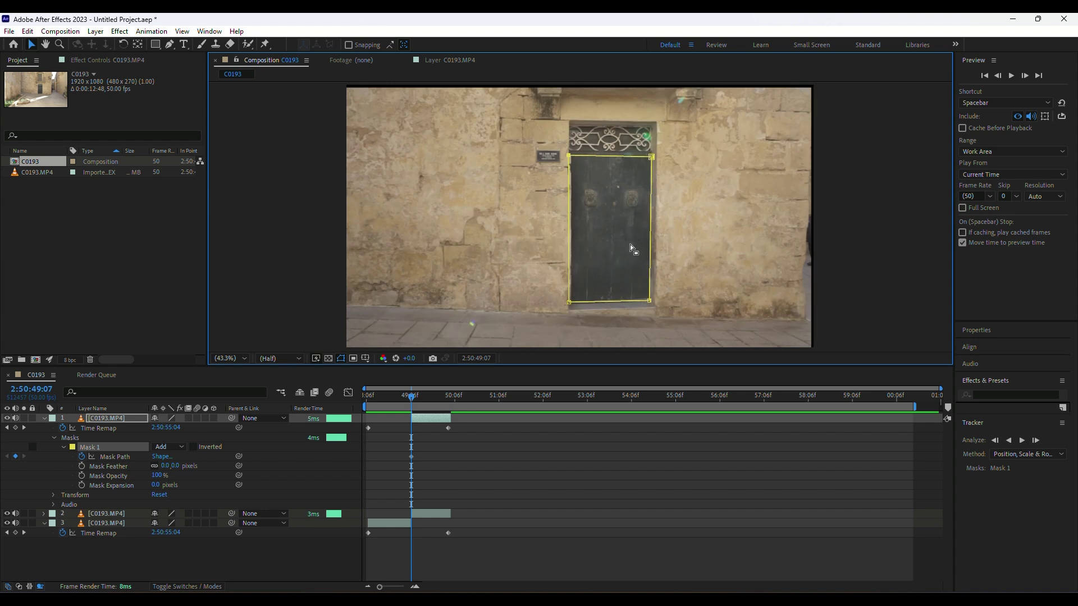
left_click_drag(571, 159, 572, 159)
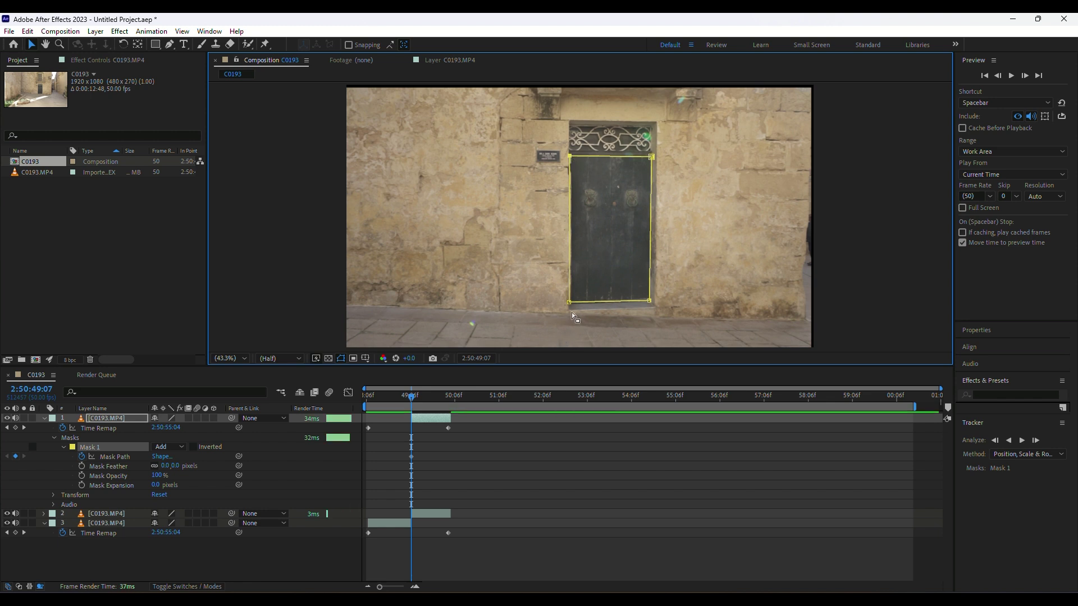
left_click_drag(571, 305, 572, 306)
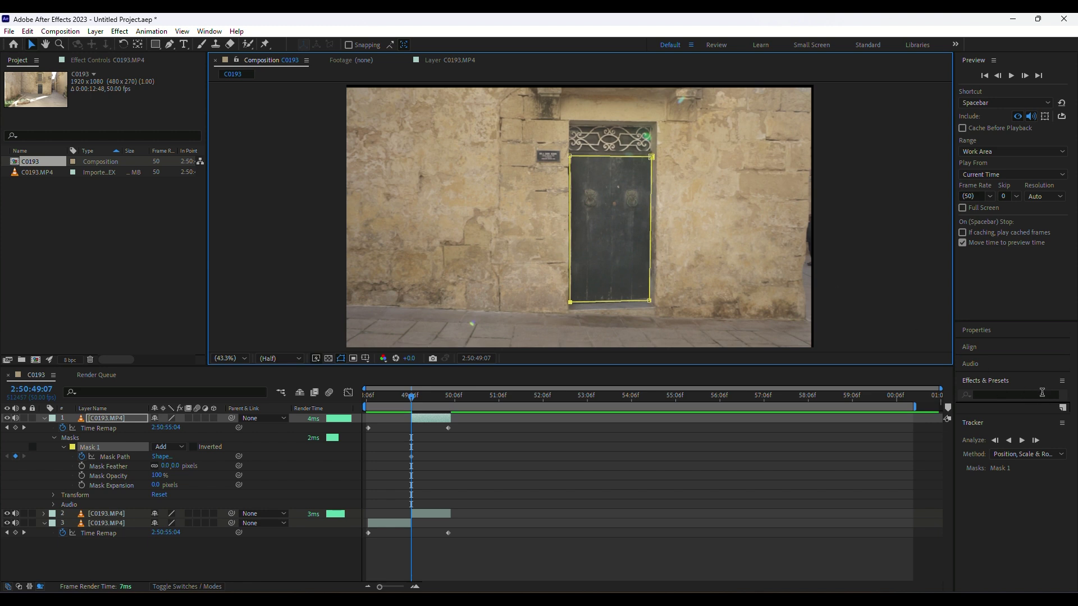
Track Mask 1 forward frame by frame to 2:50:49:15, correcting its corners to fit the door
left_click(1036, 441)
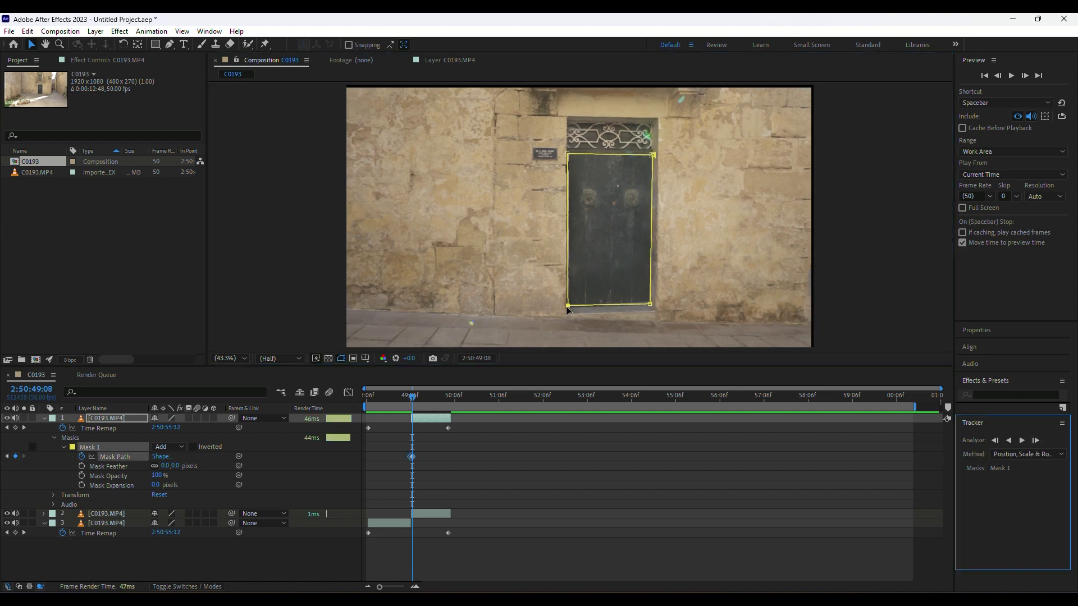
left_click_drag(567, 306, 568, 308)
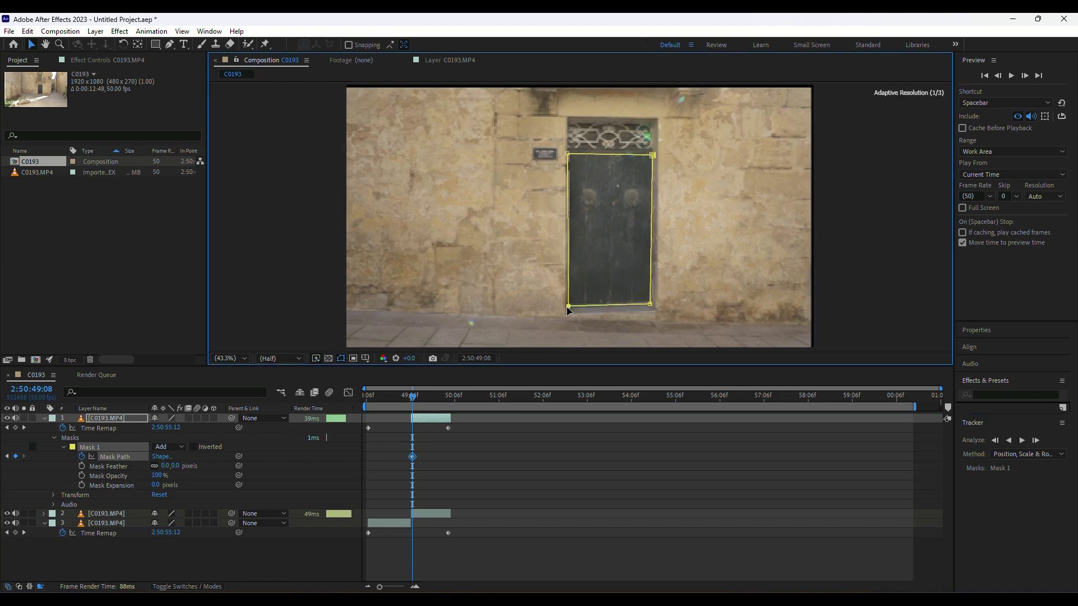
left_click(1036, 440)
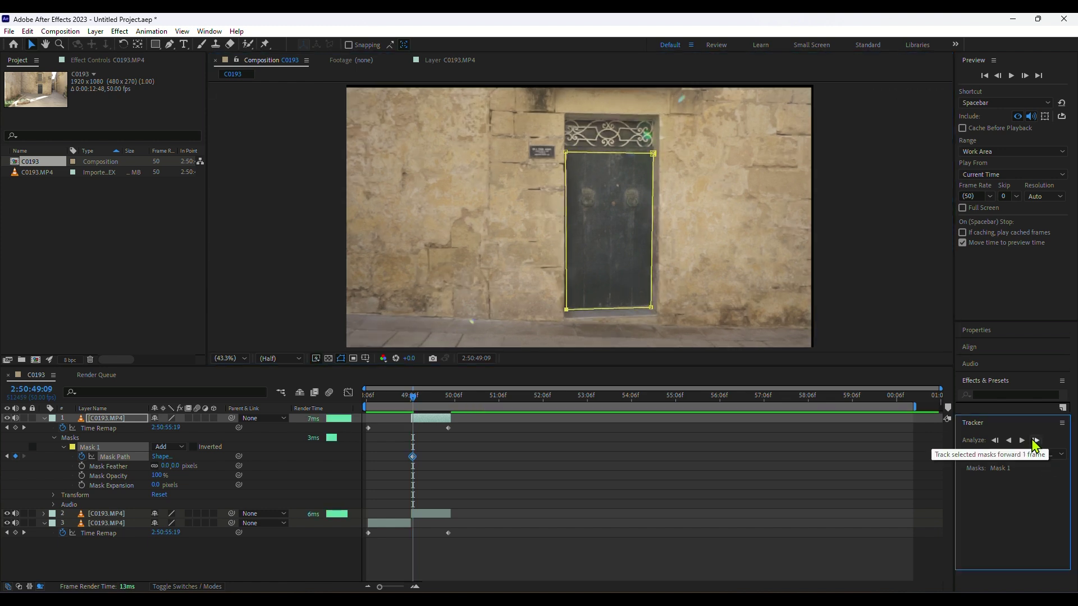
left_click(1036, 441)
left_click(1036, 440)
left_click(1036, 441)
left_click(1036, 441)
left_click(1036, 441)
left_click(1035, 440)
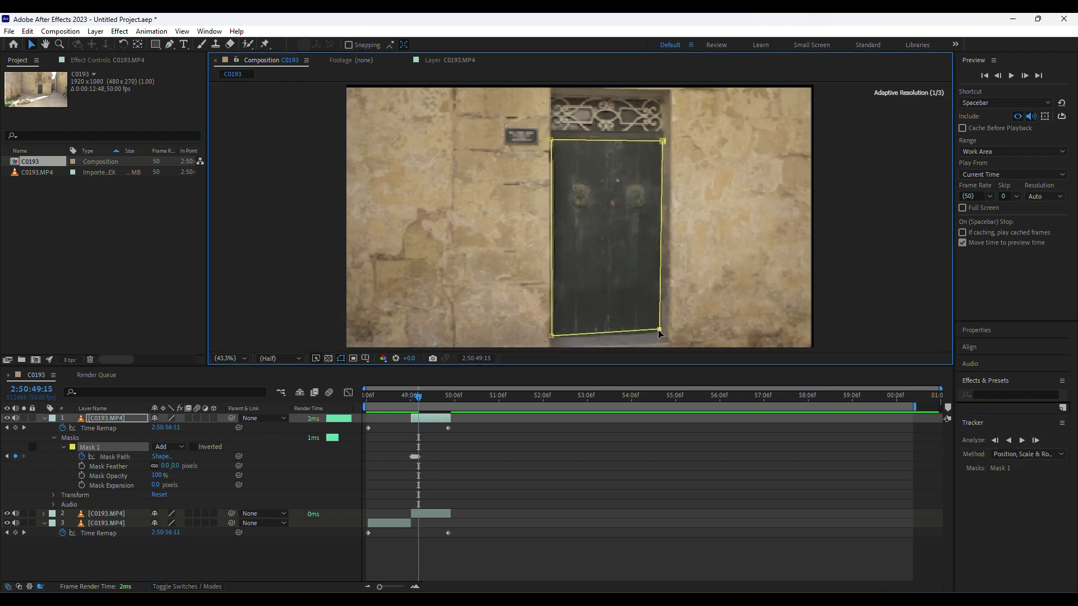
Continue tracking Mask 1 frame by frame to 2:50:49:27, keeping its corners aligned with the enlarging door
left_click(1035, 440)
key("comma")
key("comma")
left_click(1036, 440)
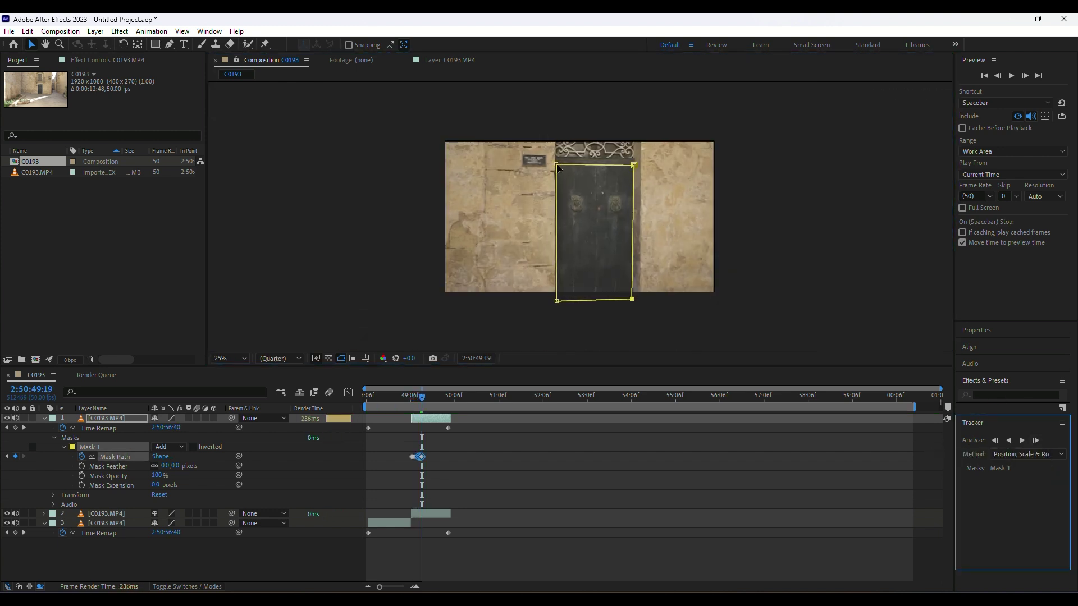
left_click(555, 301)
left_click(1036, 440)
left_click(1036, 441)
left_click(1036, 441)
left_click(1035, 441)
left_click(1036, 441)
left_click(1036, 440)
left_click(1035, 440)
left_click(1036, 441)
left_click(1036, 440)
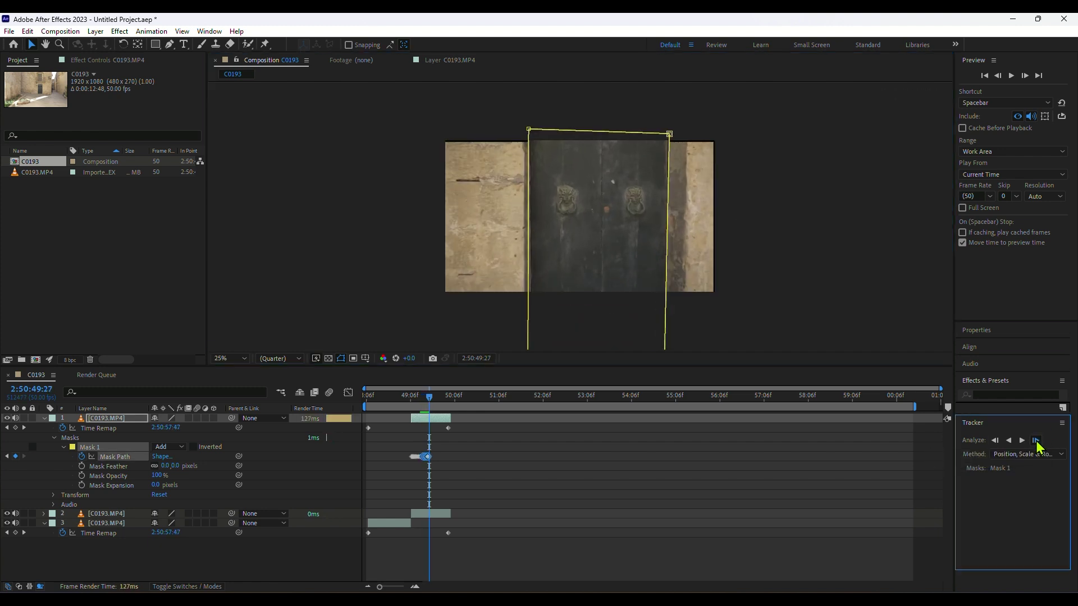
Finish tracking Mask 1 up to 2:50:49:35, where the door fills the frame, and deselect the mask
left_click(1035, 441)
left_click(1036, 441)
key("comma")
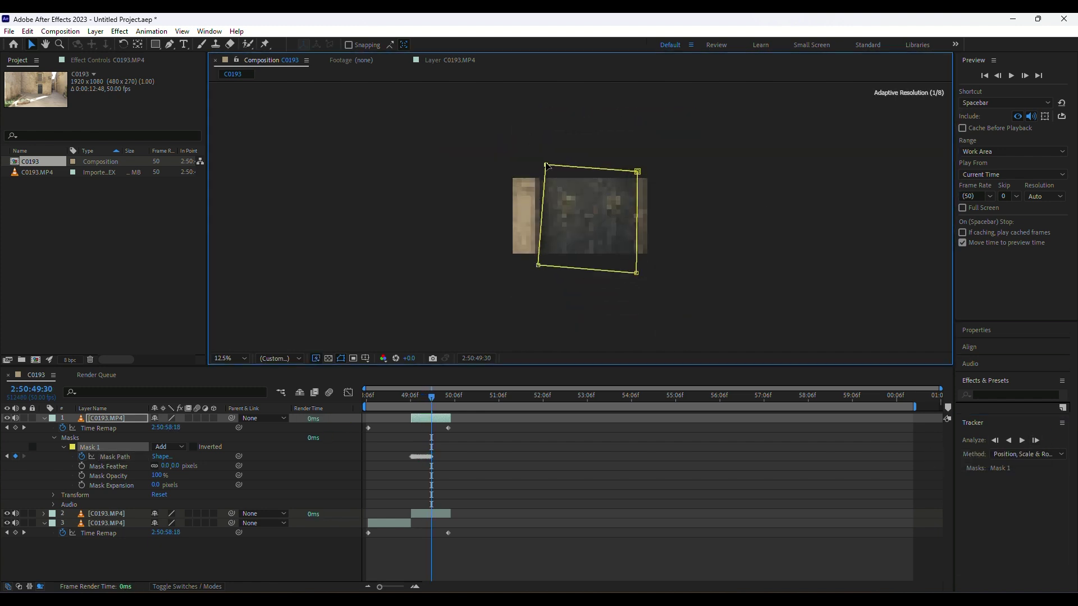
key("period")
left_click(1036, 441)
left_click(1036, 440)
left_click(1036, 441)
key("comma")
left_click(1036, 440)
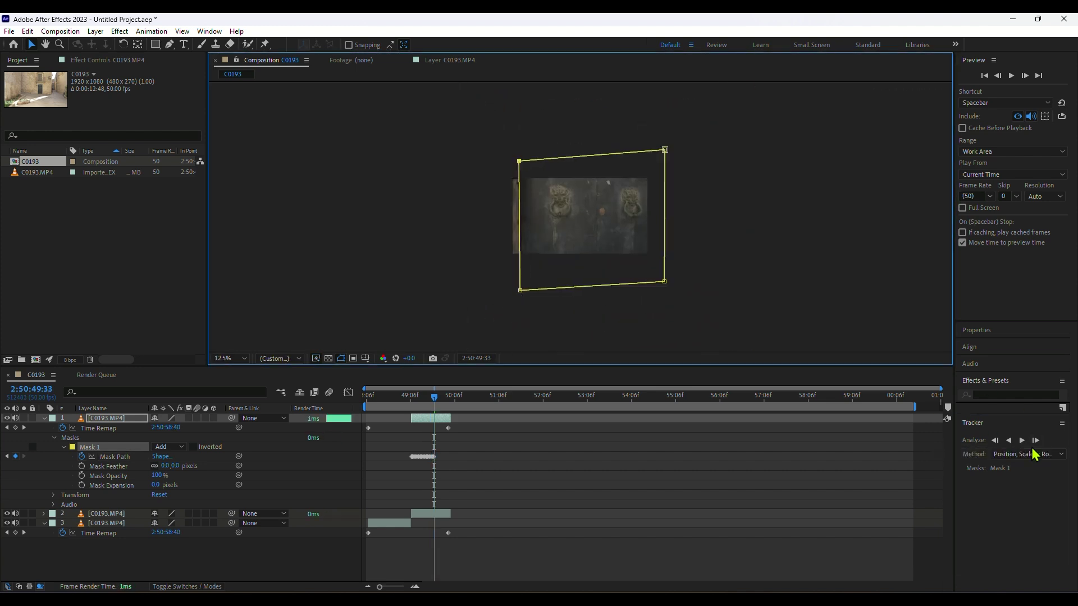
left_click(1036, 440)
left_click(284, 445)
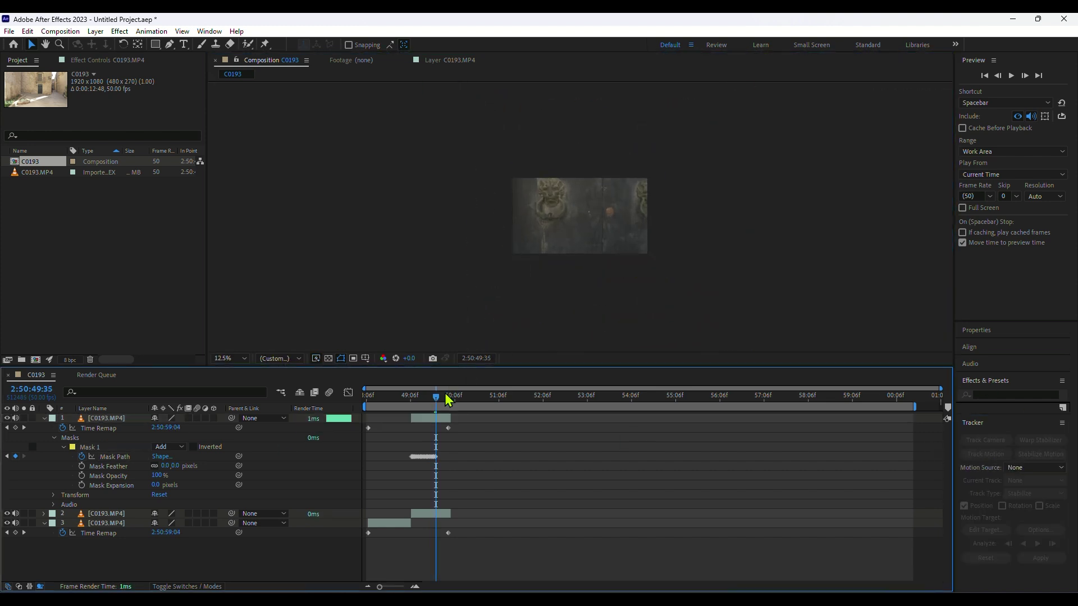
Review the tracked door mask by scrubbing back to 2:50:49:07
left_click_drag(437, 400, 431, 408)
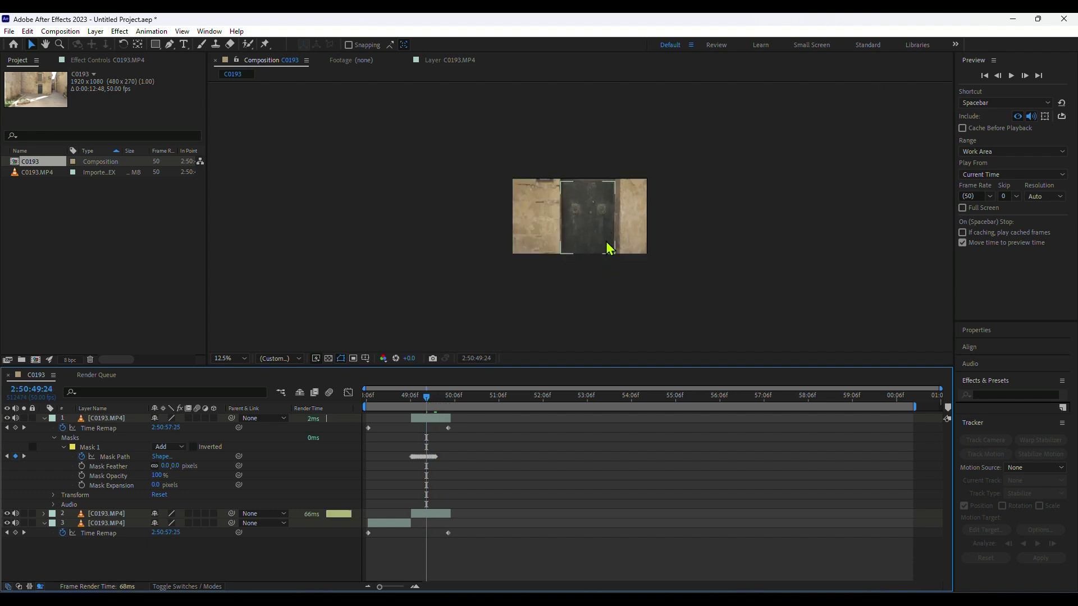
left_click(583, 224)
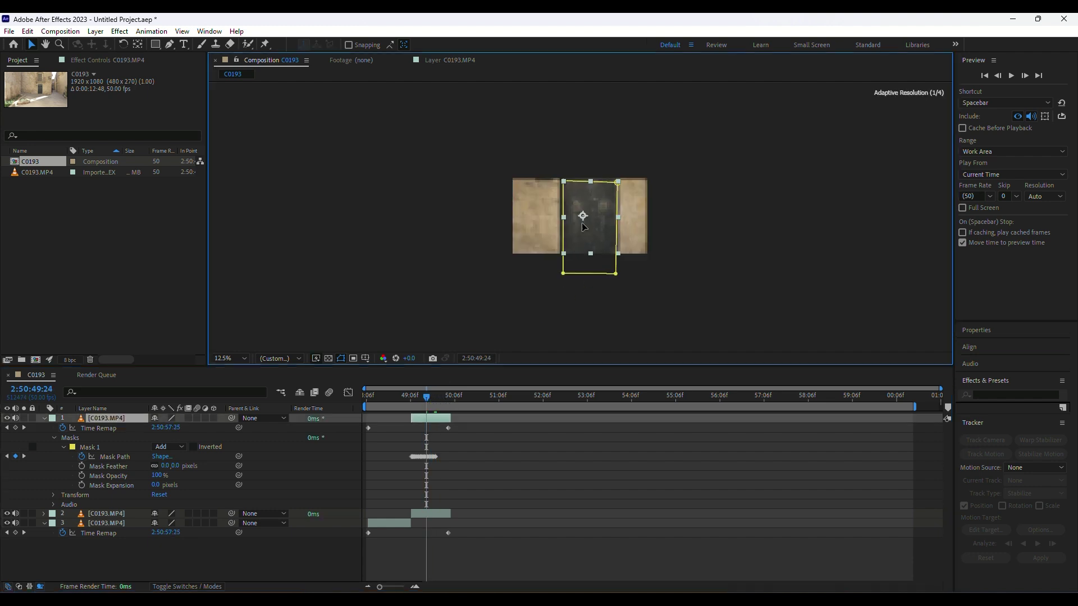
left_click(741, 320)
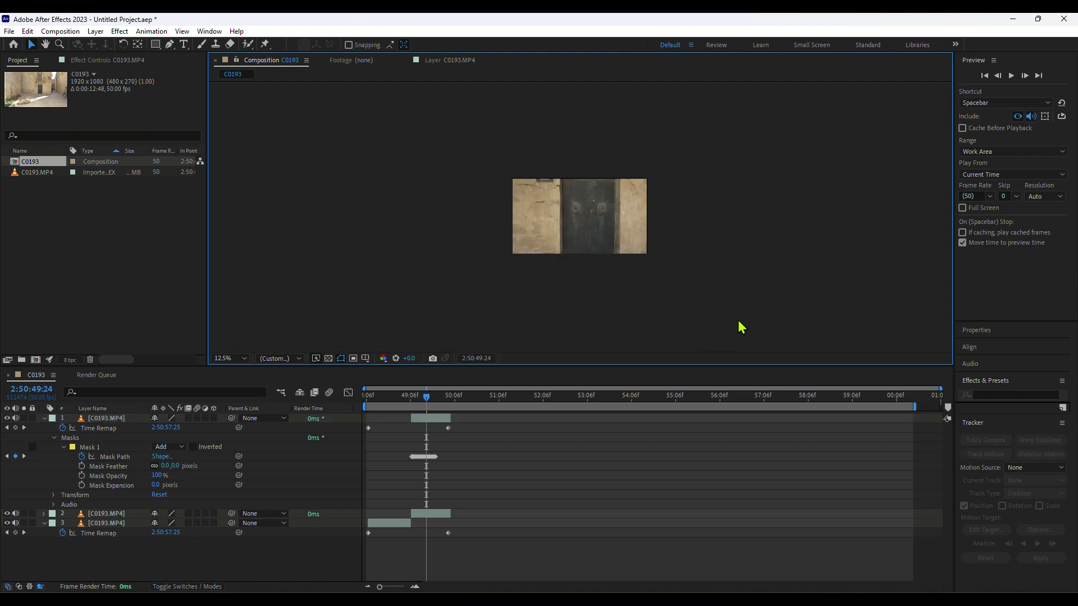
left_click_drag(426, 404, 411, 409)
Collapse the masked door layer's properties and duplicate that layer
left_click(108, 418)
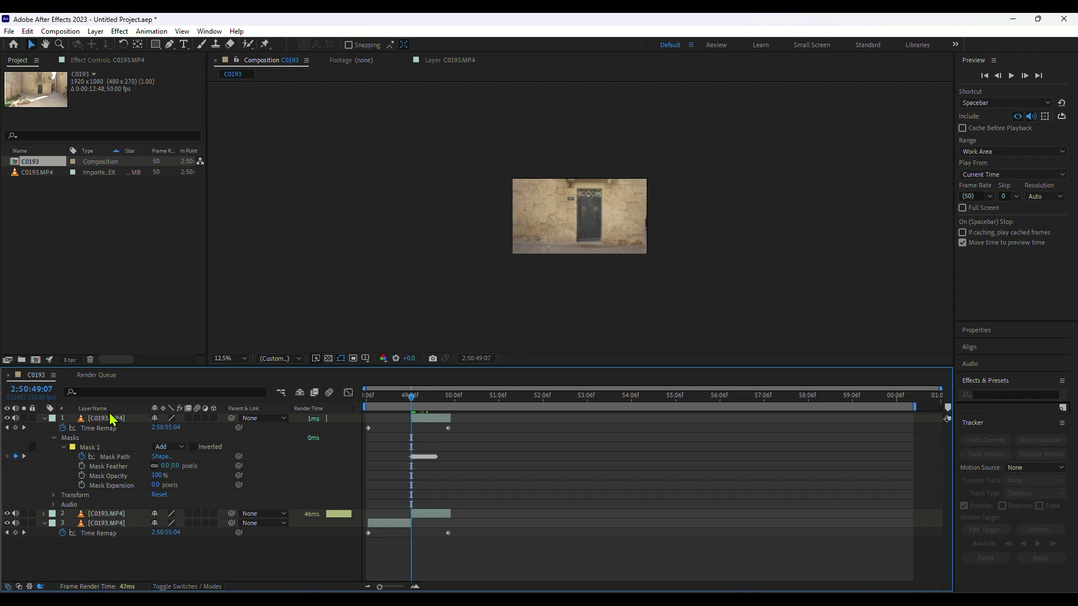
left_click(45, 419)
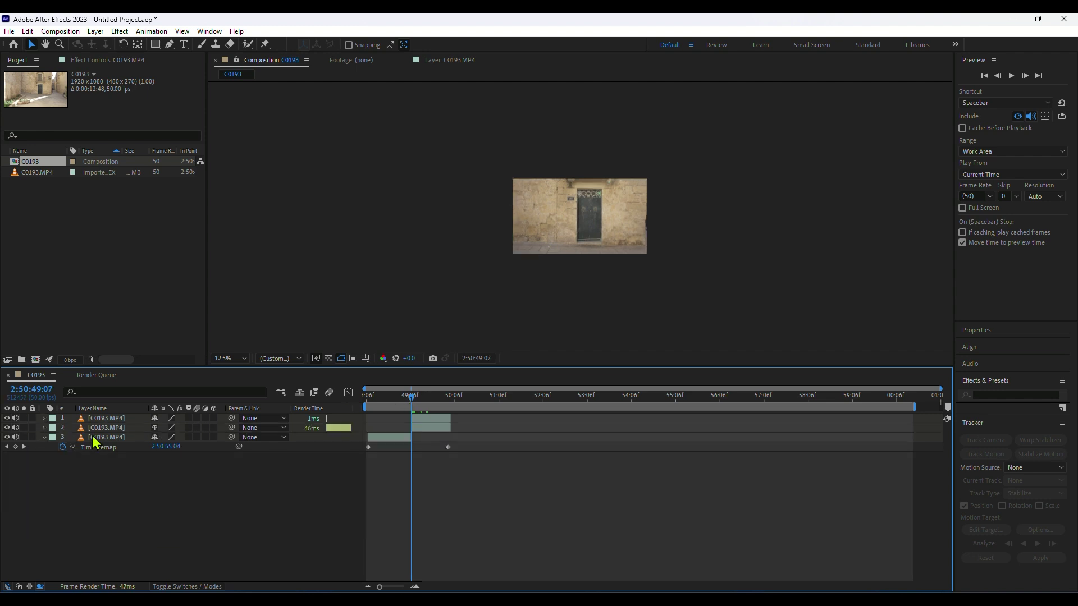
left_click(426, 420)
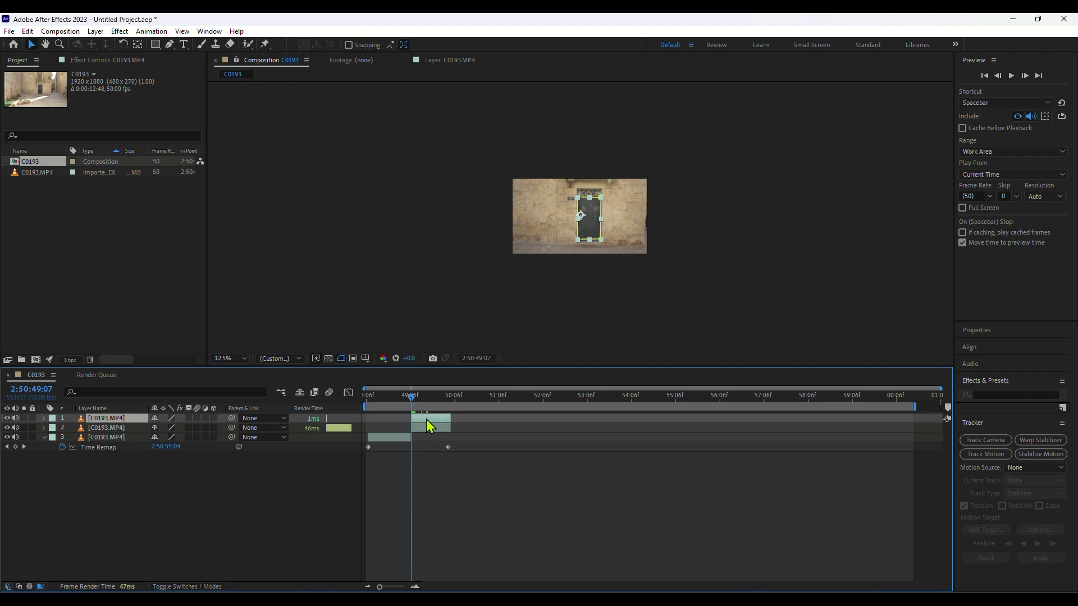
key("ctrl+d")
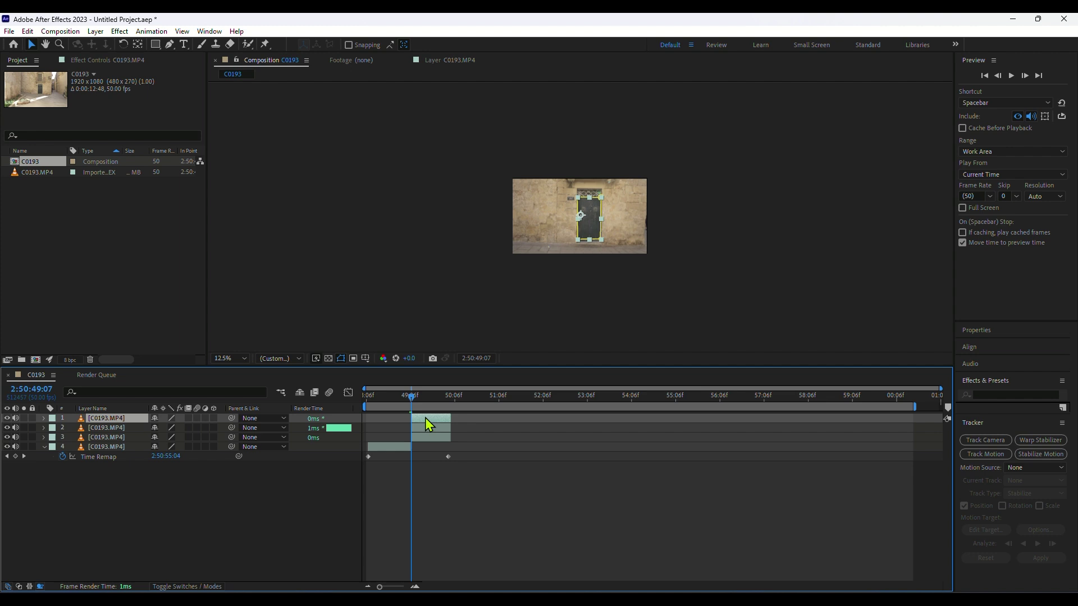
Delete the unmasked second-part layer beneath the two door-mask layers and select the lower masked copy
left_click(431, 437)
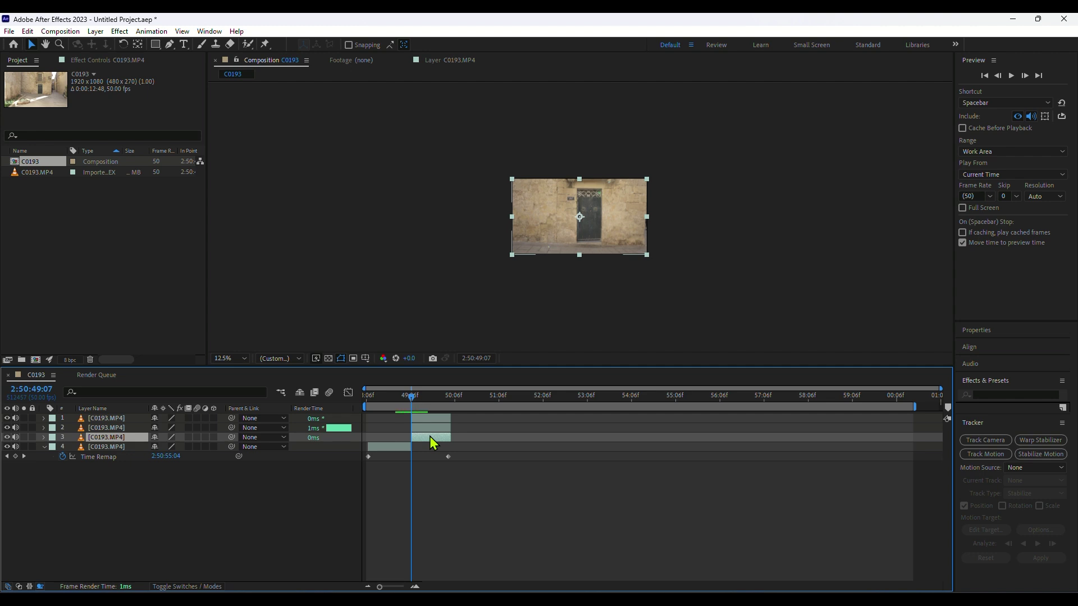
key("Delete")
left_click(428, 430)
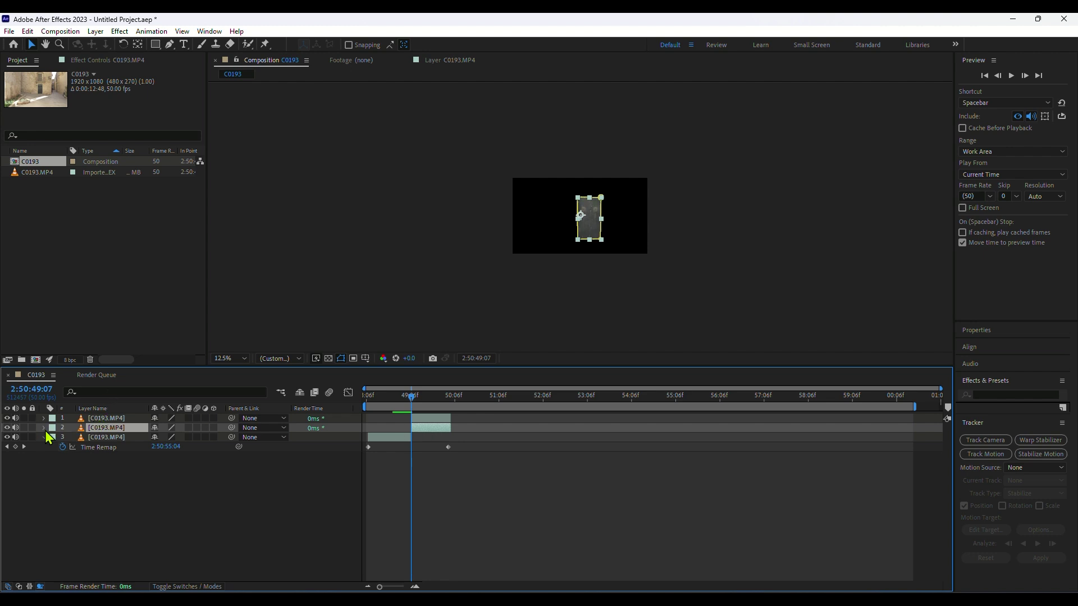
Invert Mask 1 on the lower masked copy so the door is cut out of the wall, and collapse that layer's properties
left_click(44, 427)
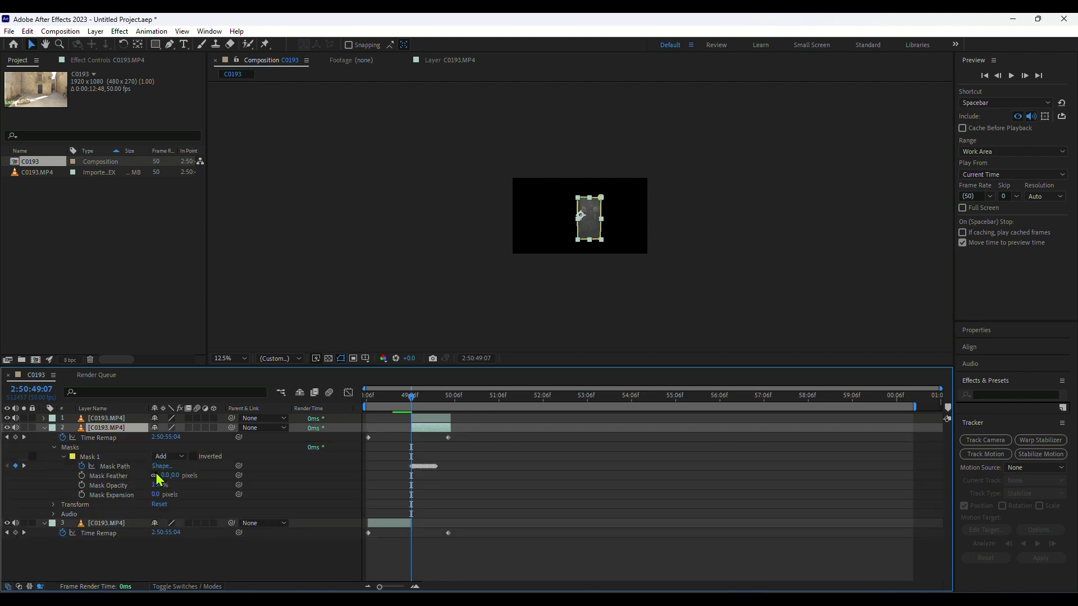
left_click(194, 457)
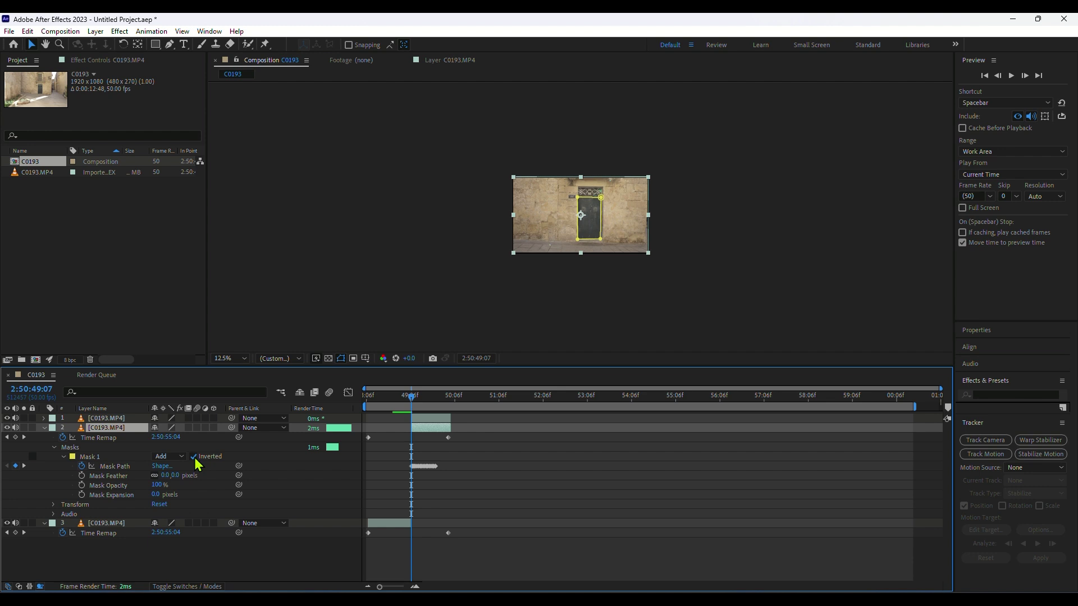
left_click(429, 420)
key("period")
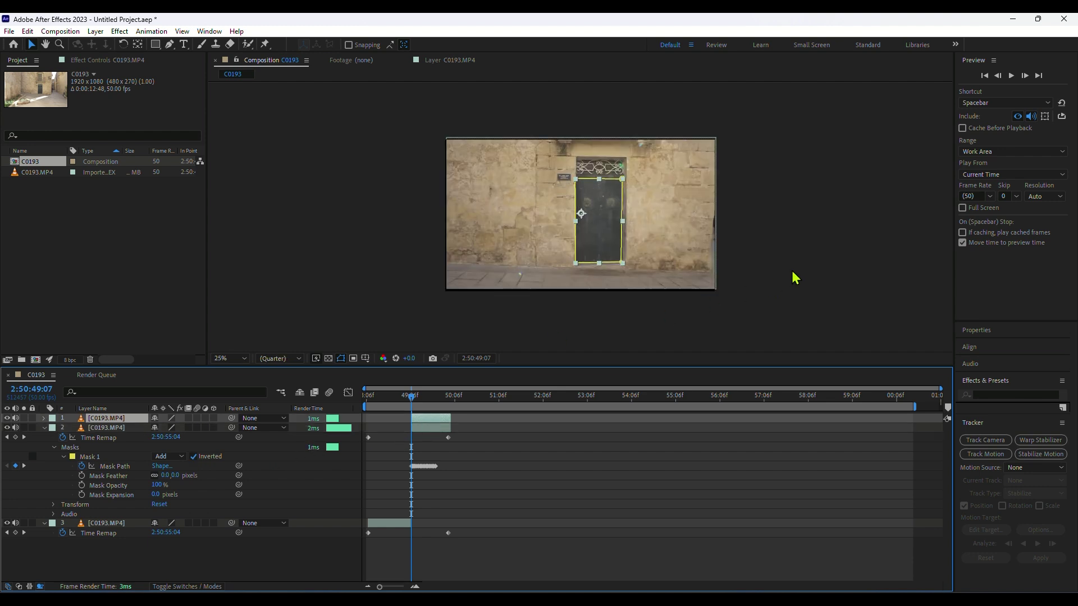
key("period")
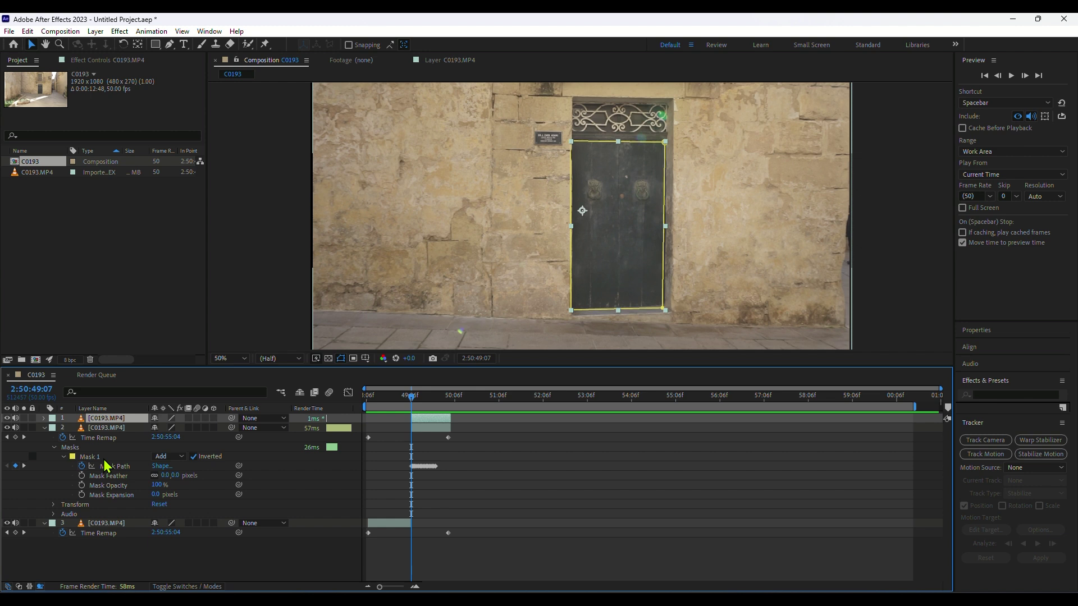
left_click(44, 427)
Expand the top door layer's masks, return to its first frame at 2:50:49:07, and make it a 3D layer
left_click(44, 419)
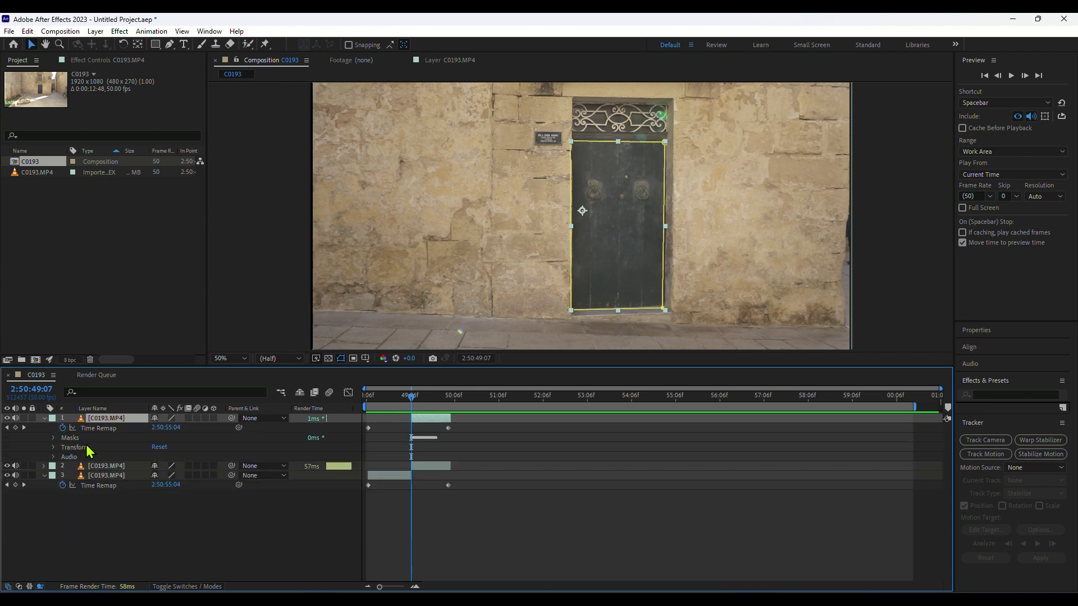
left_click(55, 439)
mouse_move(411, 398)
left_mouse_down()
mouse_move(429, 407)
mouse_move(415, 413)
left_mouse_up()
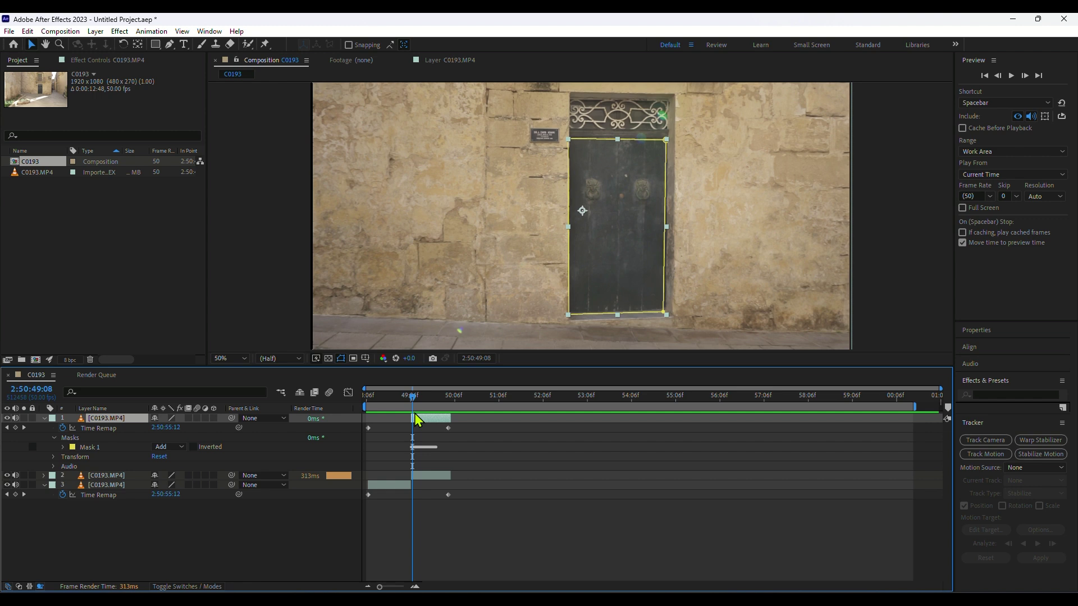
key("Page_Up")
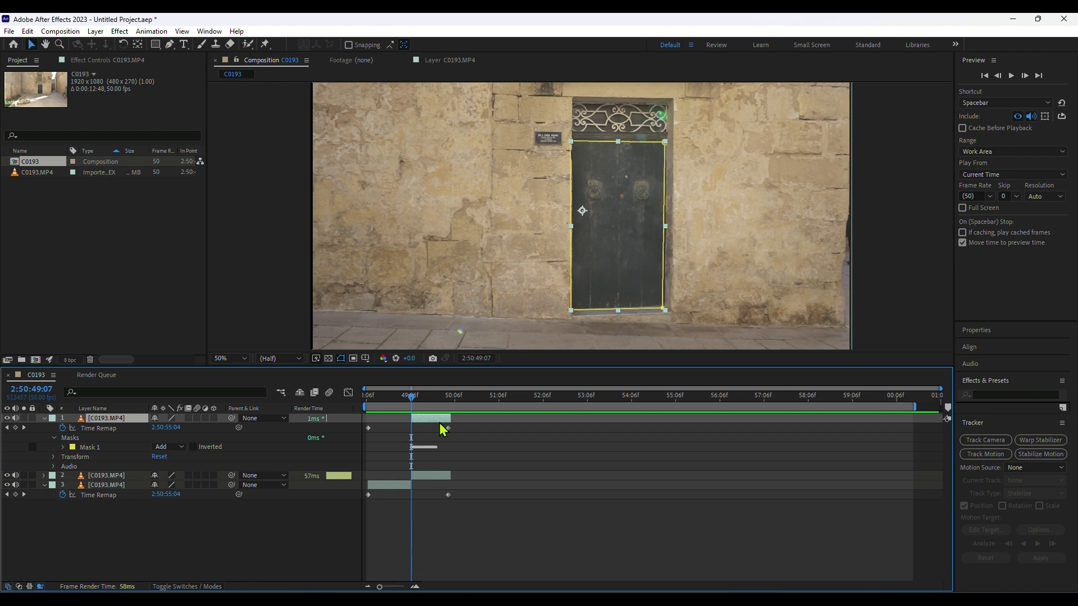
left_click(214, 419)
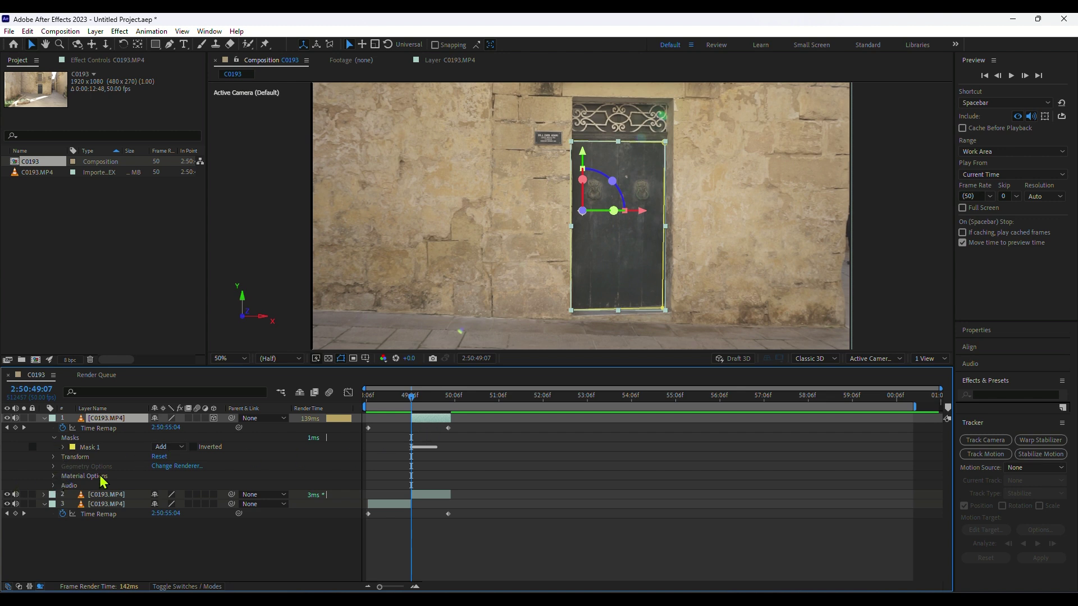
Enable keyframing of the door layer's Y Rotation, Position and Scale at 2:50:49:07
left_click(52, 459)
scroll(278, 480, "down", 1)
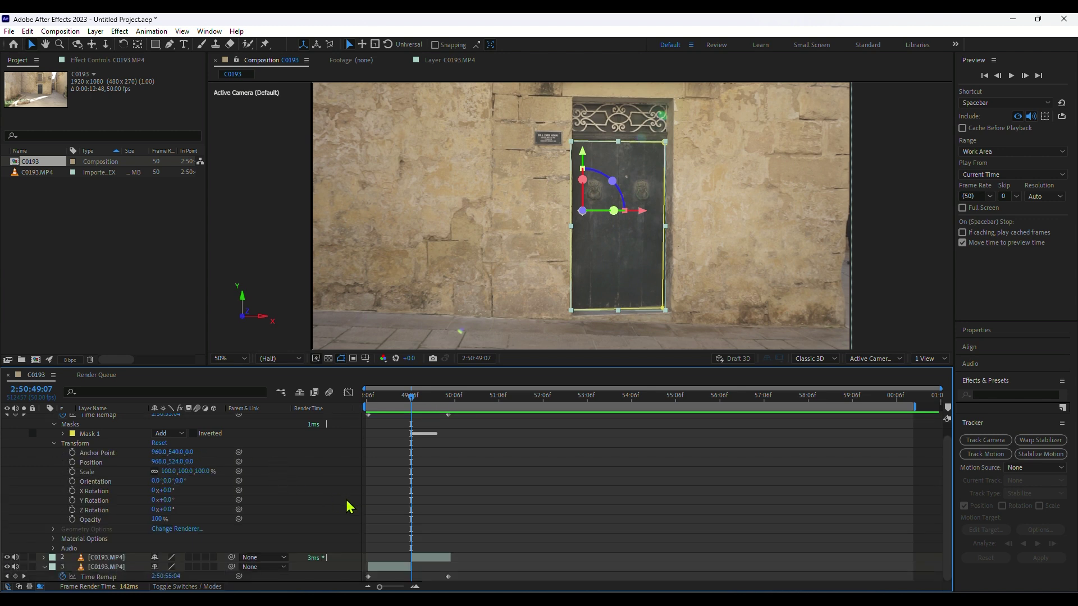
left_click(72, 500)
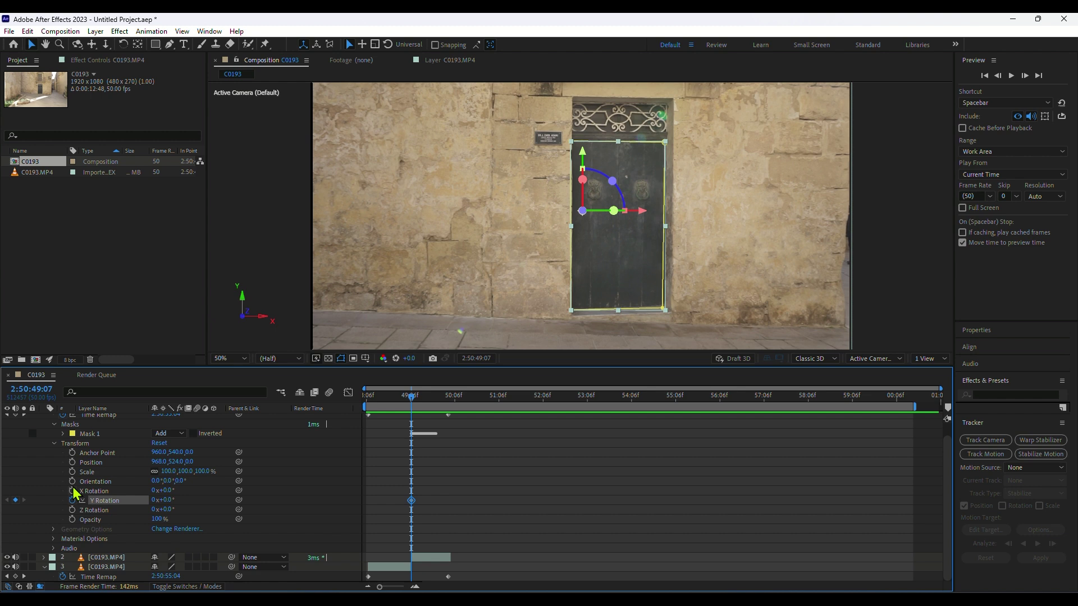
left_click(72, 462)
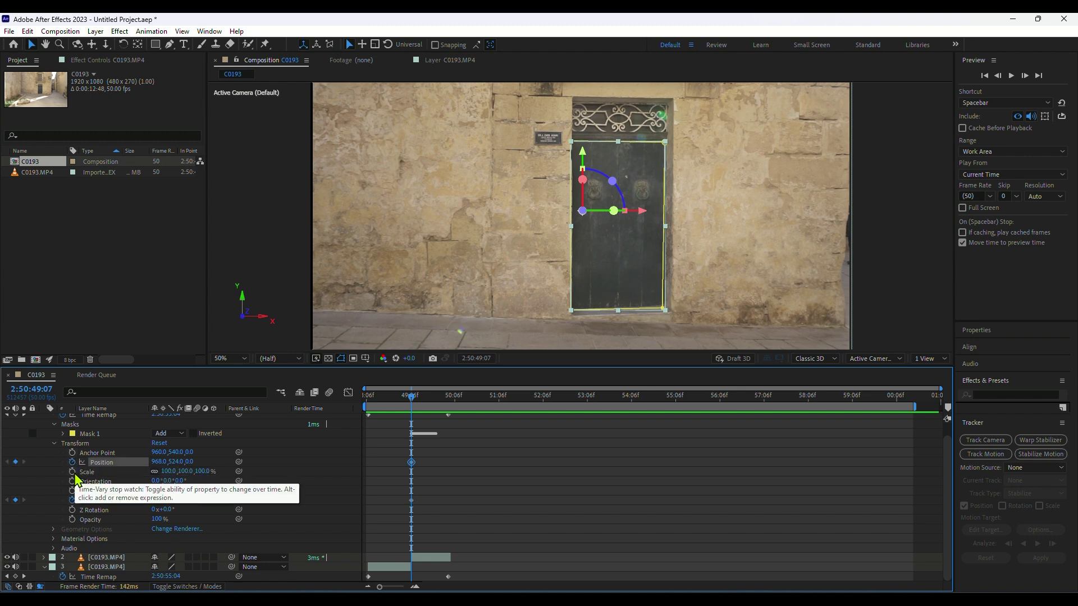
left_click(73, 473)
scroll(515, 494, "up", 1)
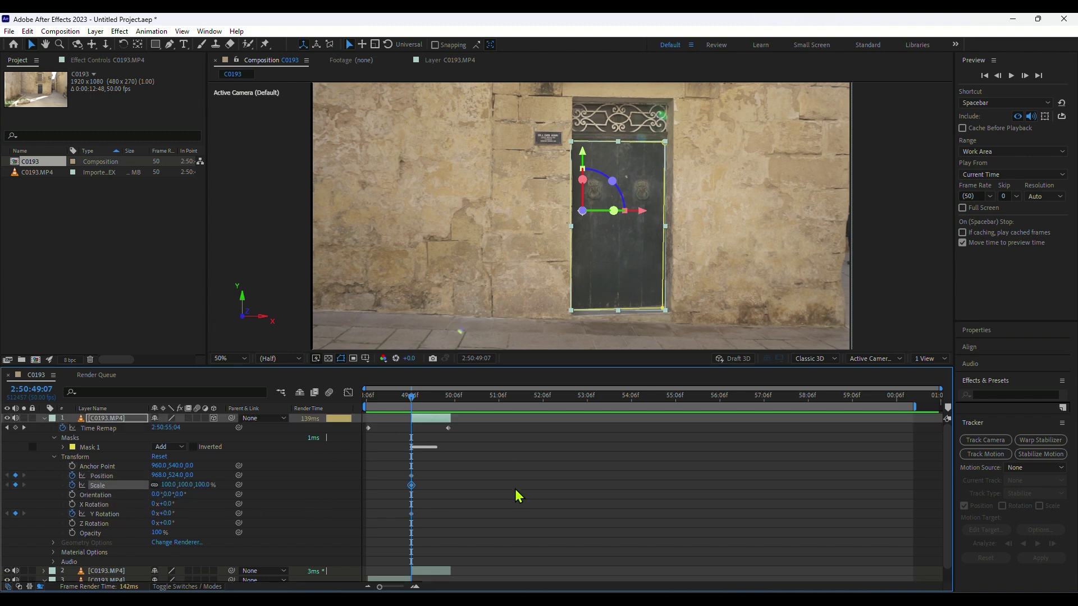
Advance two frames to 2:50:49:09 and set the door layer's Y Rotation to -25°
left_click(1024, 78)
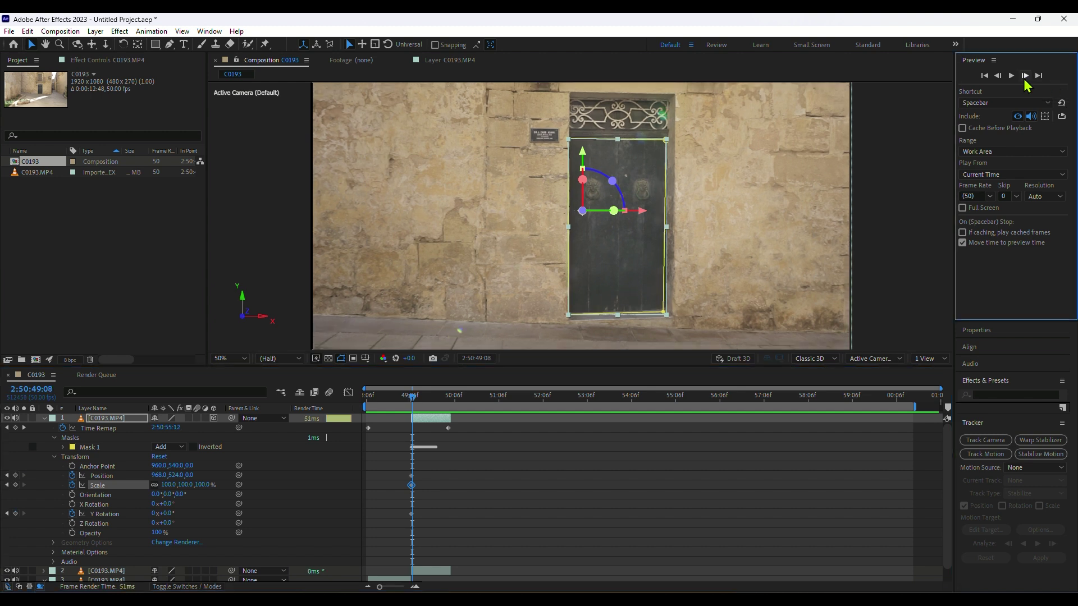
left_click(1025, 78)
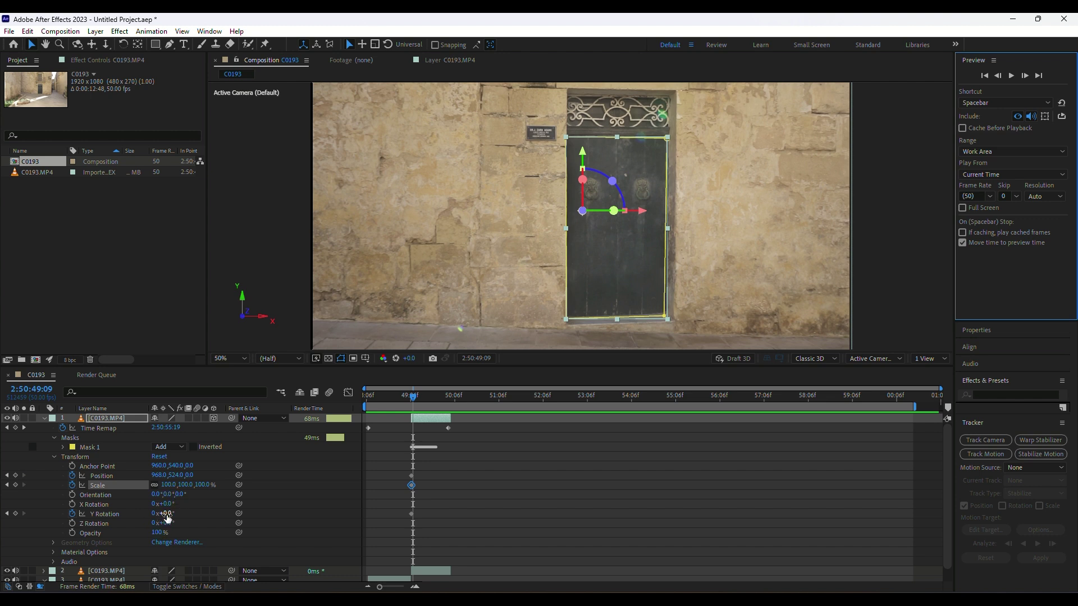
left_click_drag(167, 518, 157, 521)
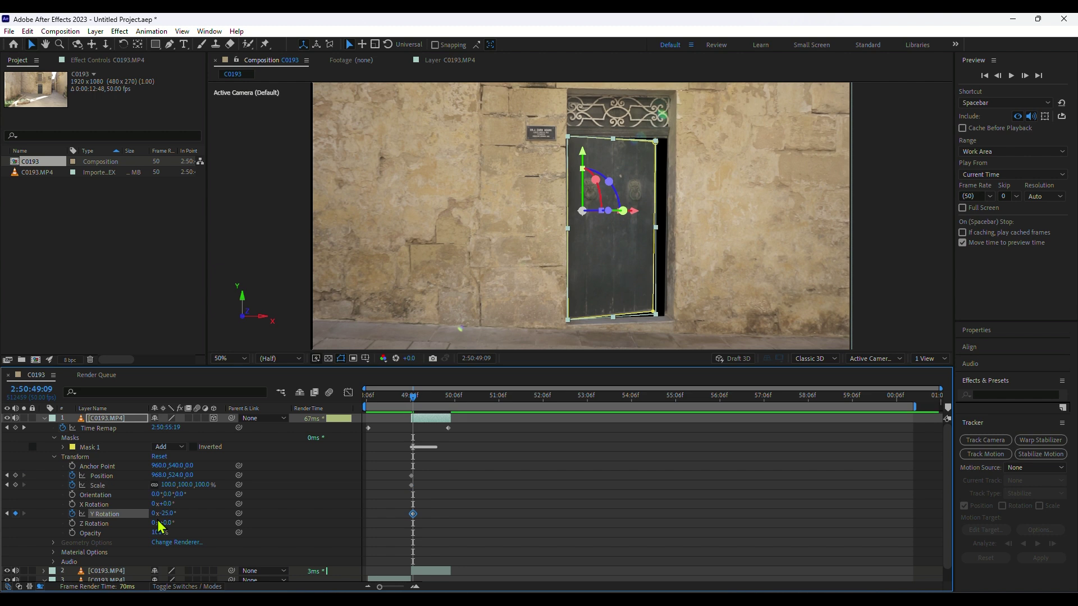
At 2:50:49:11, set the door's Y Rotation to -46° and reduce its X position to realign the hinge edge with the frame
left_click(1024, 75)
left_click(1025, 76)
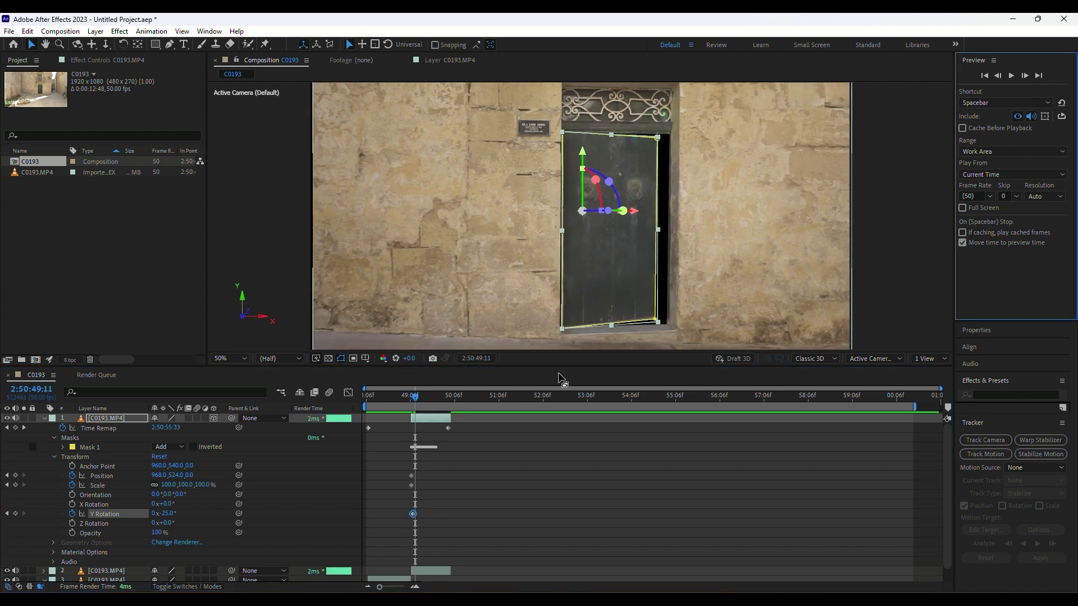
left_click_drag(170, 514, 162, 518)
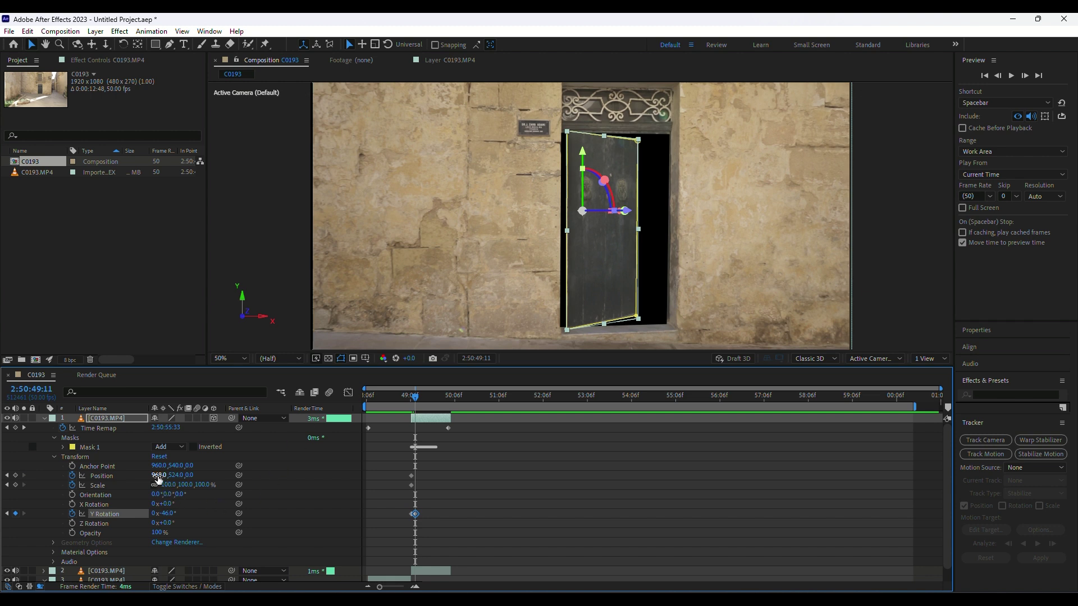
left_click_drag(158, 475, 151, 475)
At 2:50:49:13, keyframe the door layer with a Y Rotation of -61° and an X position of 926
left_click(1025, 76)
left_click(1025, 75)
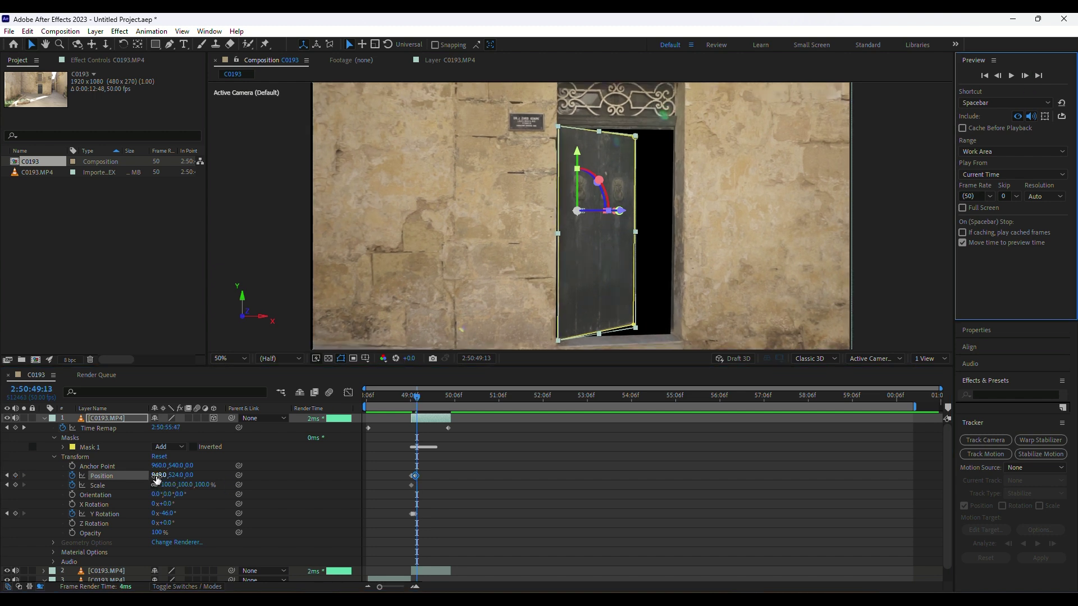
left_click_drag(164, 514, 162, 517)
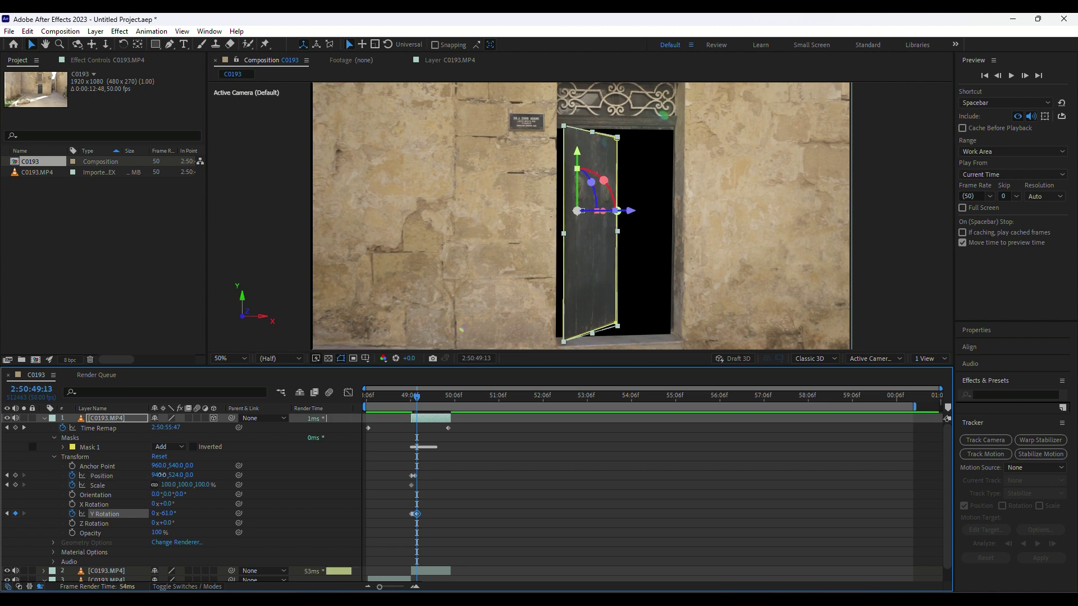
left_click_drag(159, 475, 154, 478)
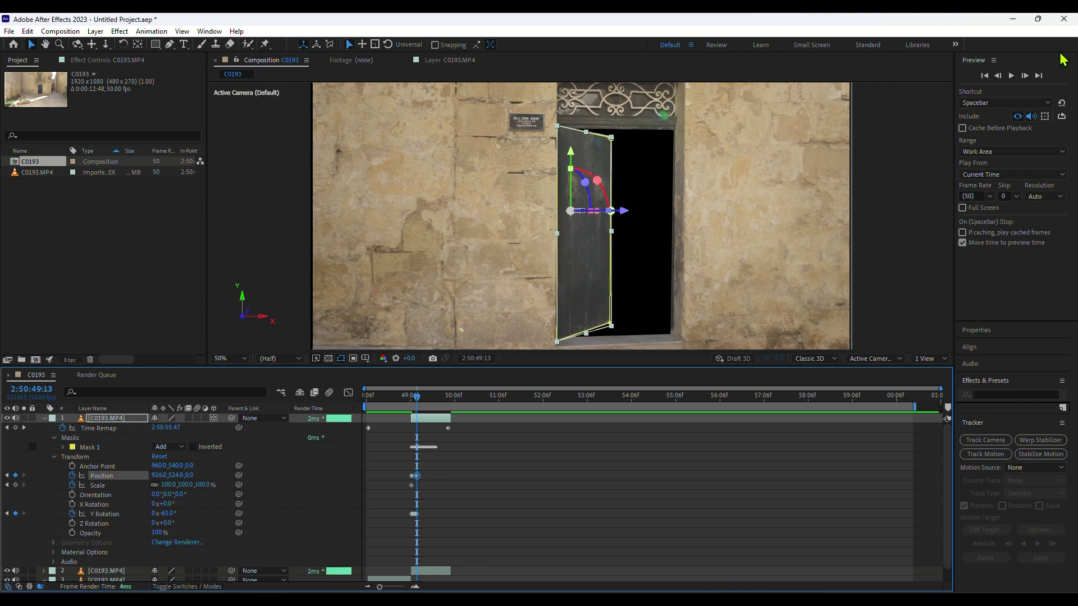
At 2:50:49:15, keyframe the door layer with a Y Rotation of -69° and an X position of 902
left_click(1024, 77)
left_click(1025, 77)
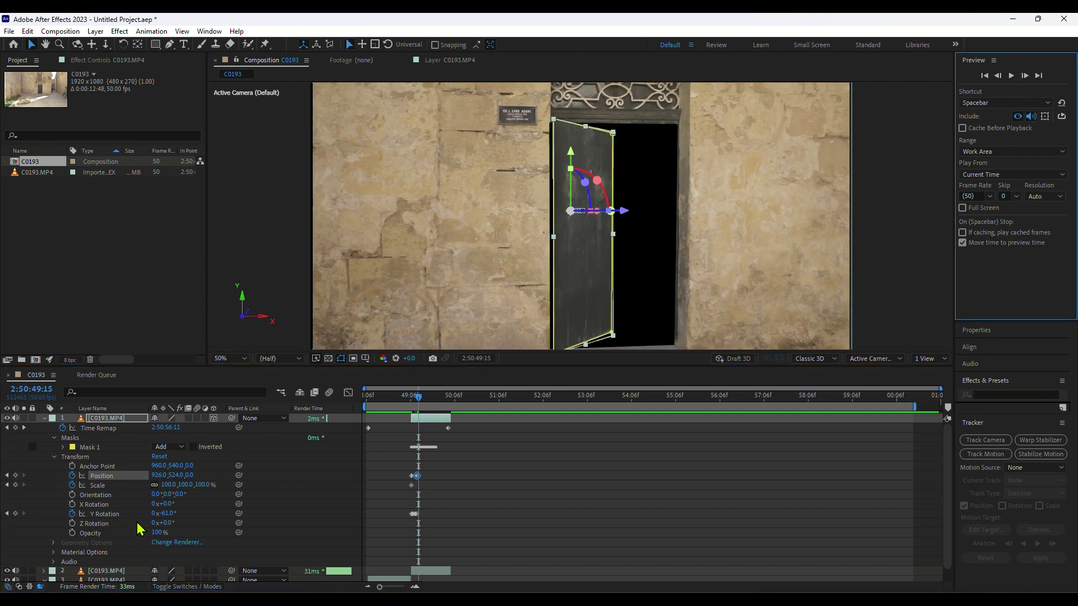
left_click_drag(167, 513, 168, 515)
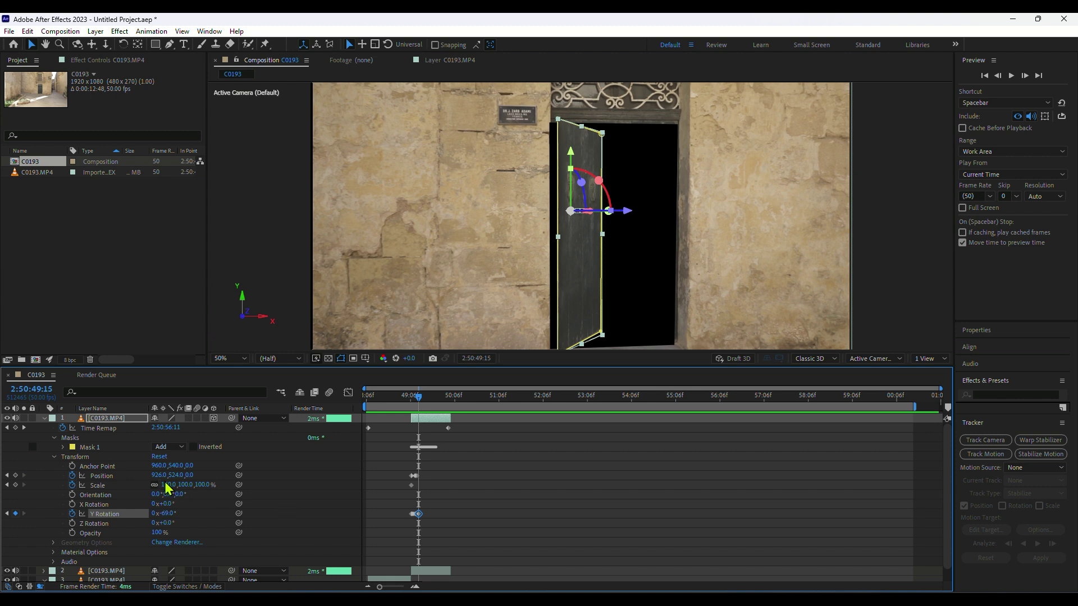
left_click_drag(157, 475, 150, 479)
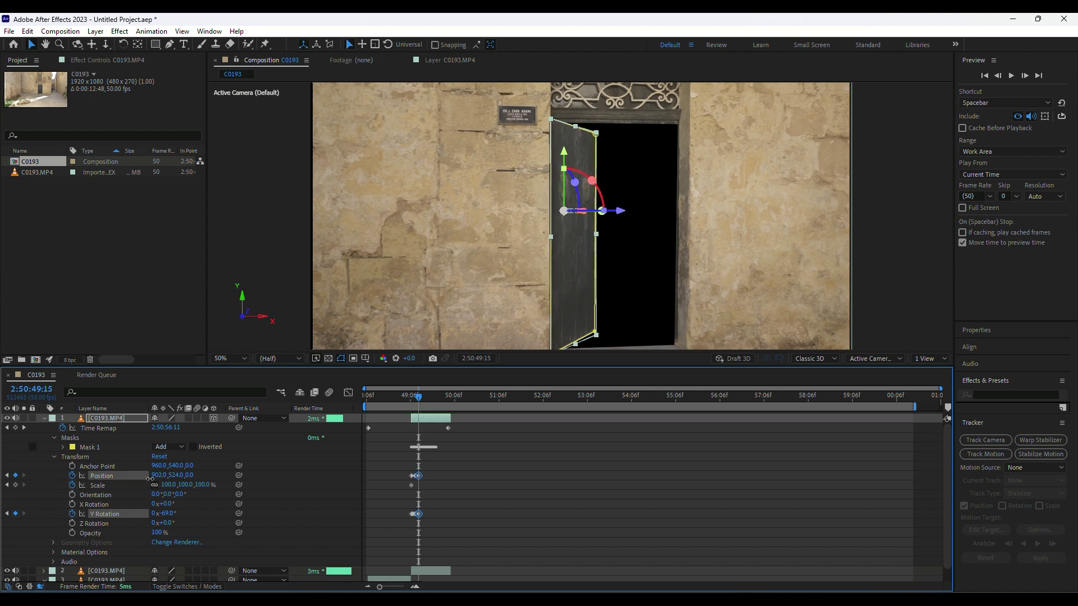
At 2:50:49:17, keyframe the door layer with a Y Rotation of -77° and an X position of 864
left_click(1024, 76)
left_click(1025, 76)
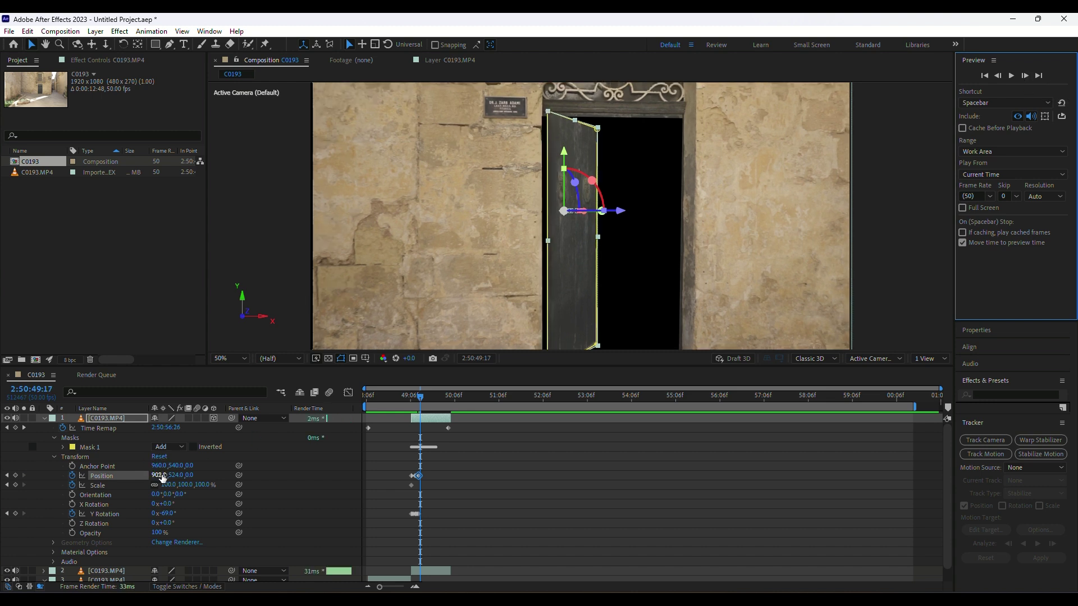
left_click_drag(159, 476, 154, 477)
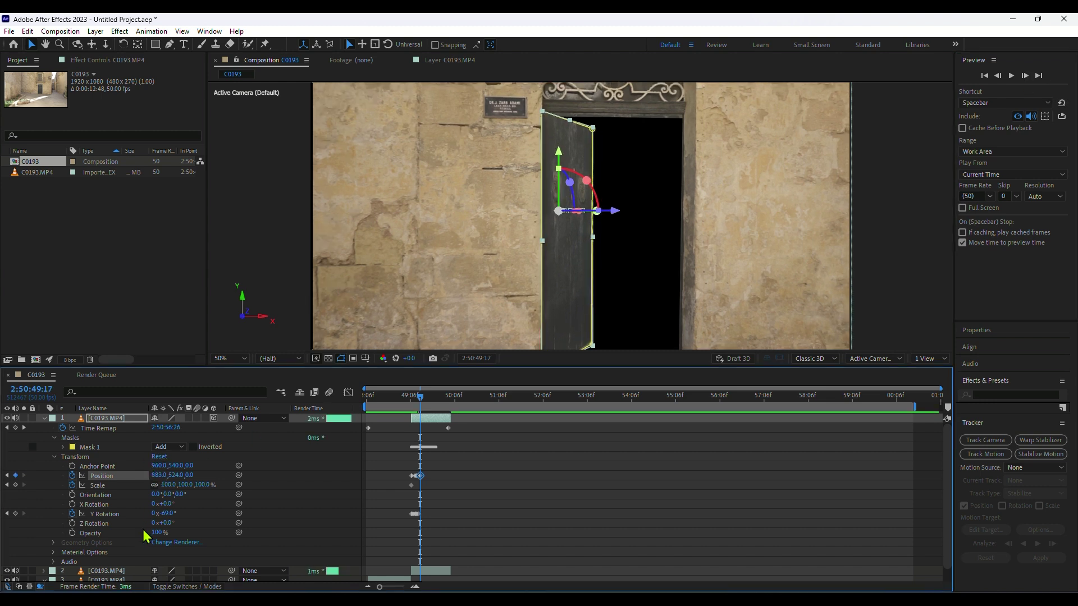
left_click_drag(172, 518, 168, 517)
left_click_drag(154, 476, 150, 477)
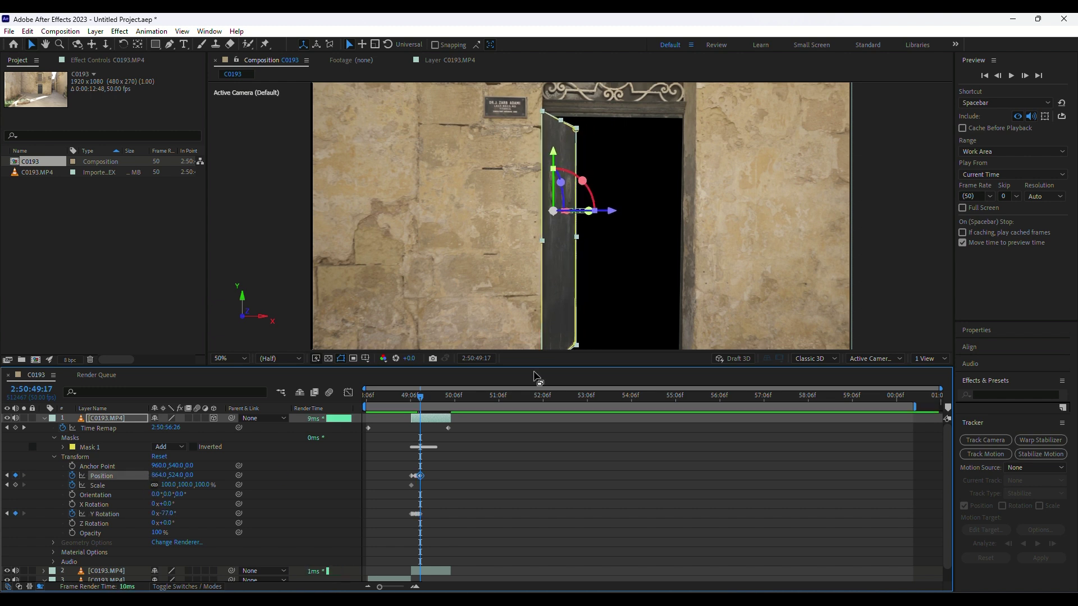
At 2:50:49:19, keyframe the door layer with a Y Rotation of -83°, an X position of 826 and a Scale of 94%
left_click(1024, 75)
left_click(1025, 75)
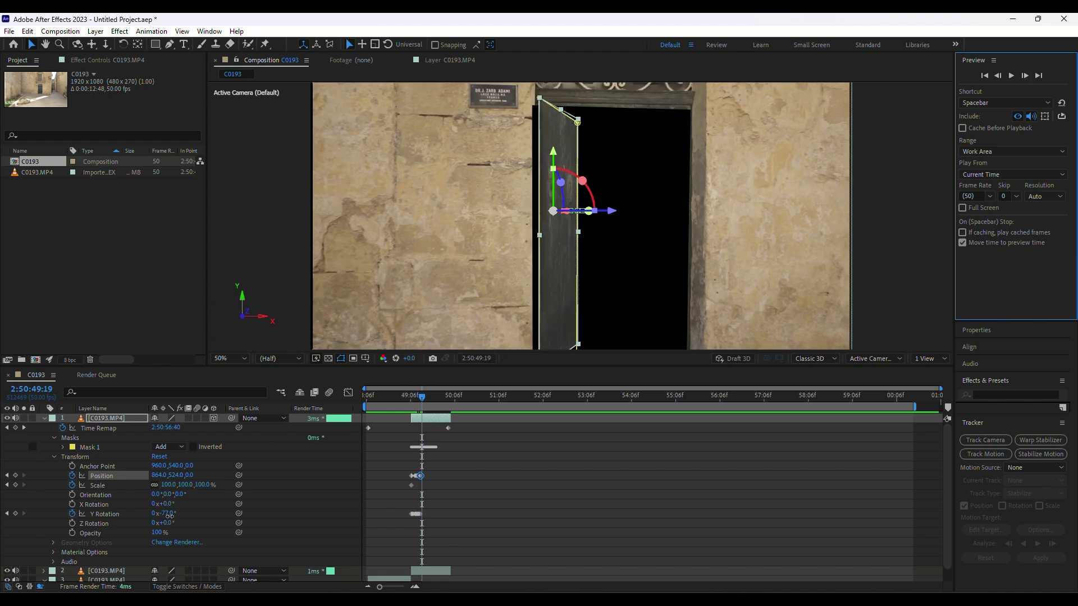
left_click_drag(169, 514, 163, 515)
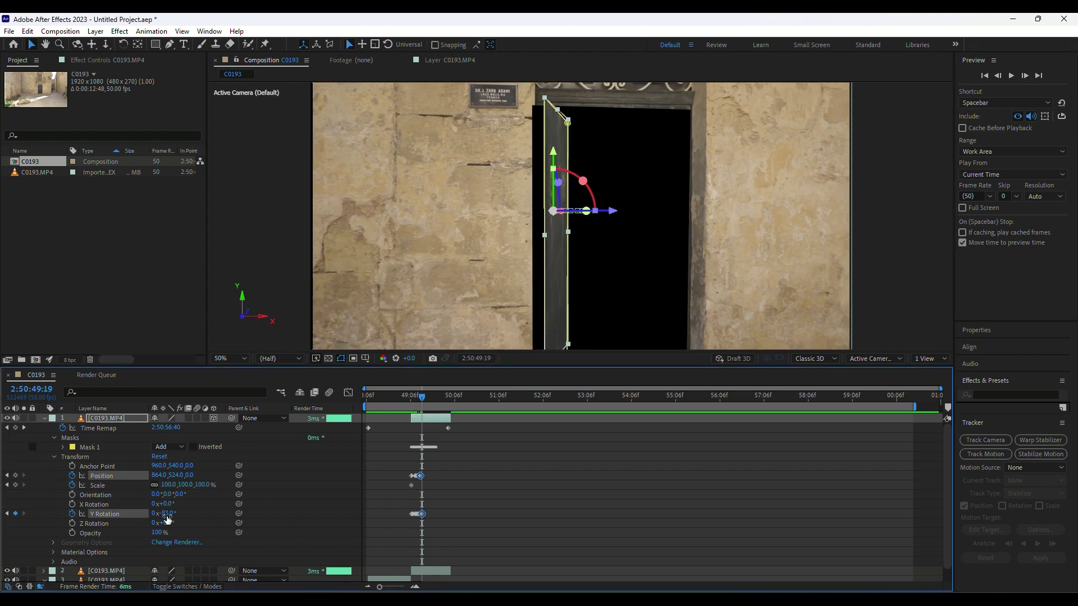
left_click_drag(160, 476, 144, 492)
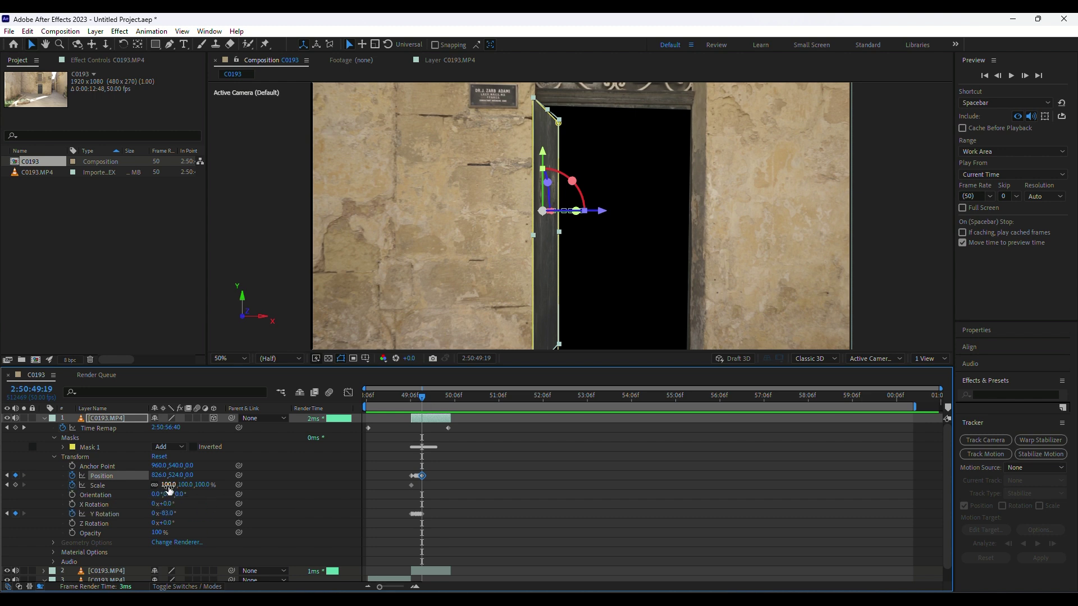
left_click_drag(168, 486, 165, 487)
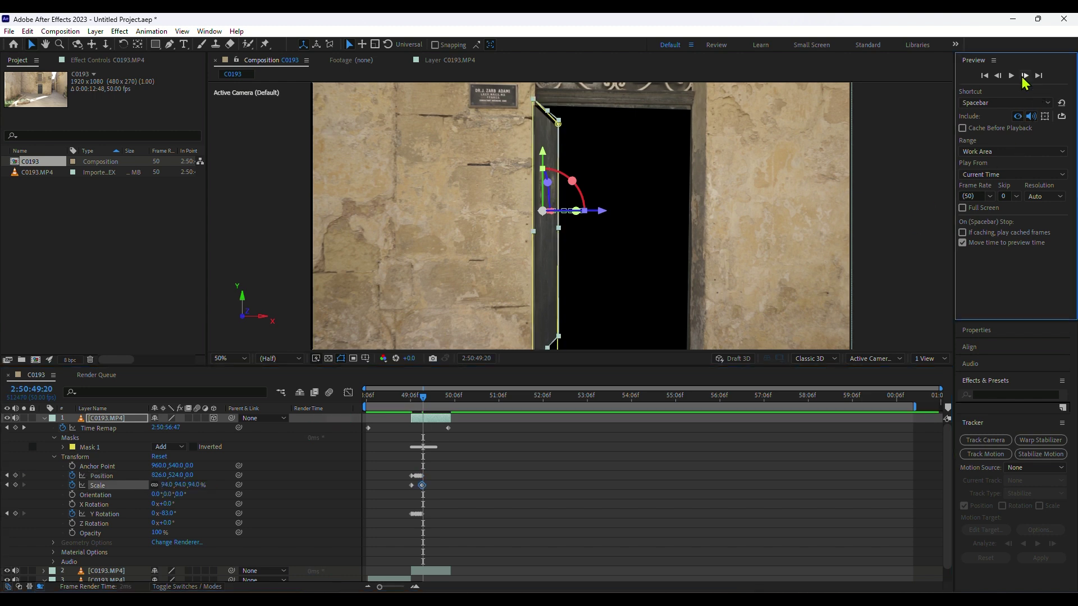
Set the door's Y Rotation to -90° and X position to 779 at 2:50:49:21, and its X position to 739 at 2:50:49:23
left_click(1024, 77)
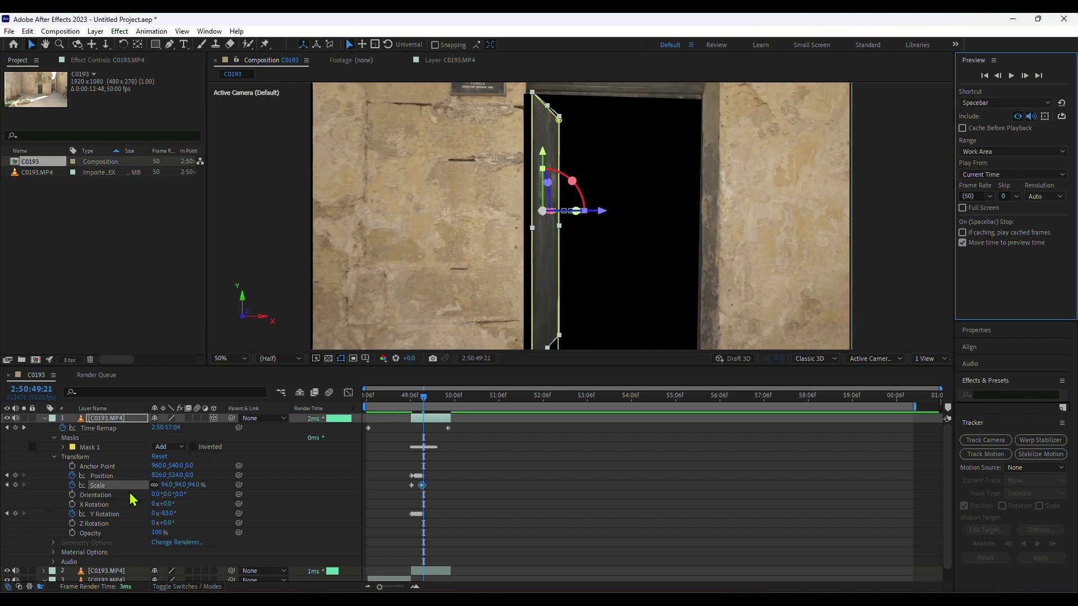
left_click_drag(157, 475, 149, 483)
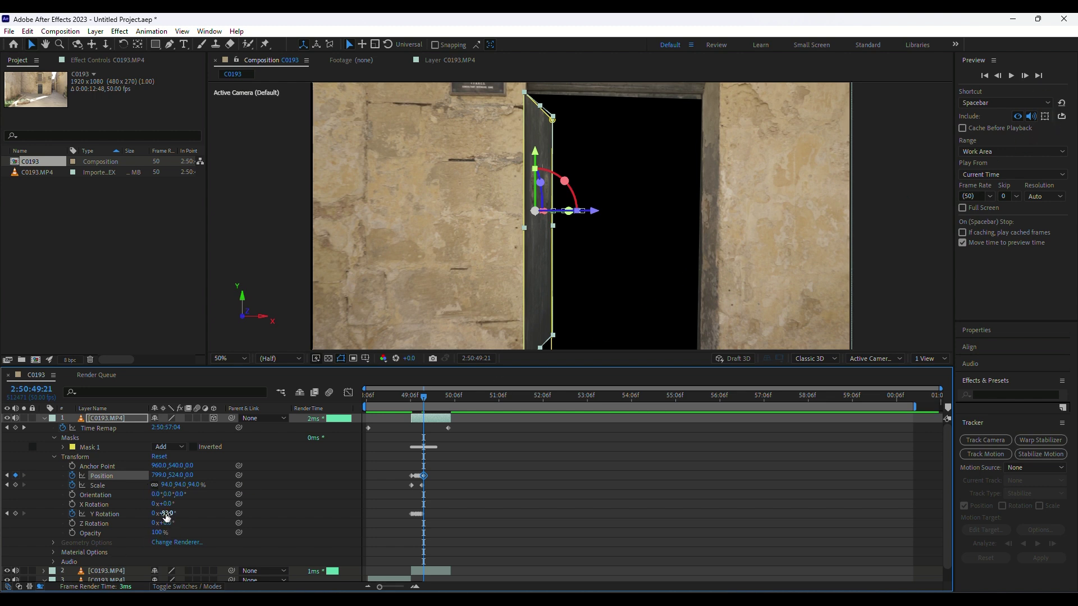
left_click_drag(167, 514, 146, 476)
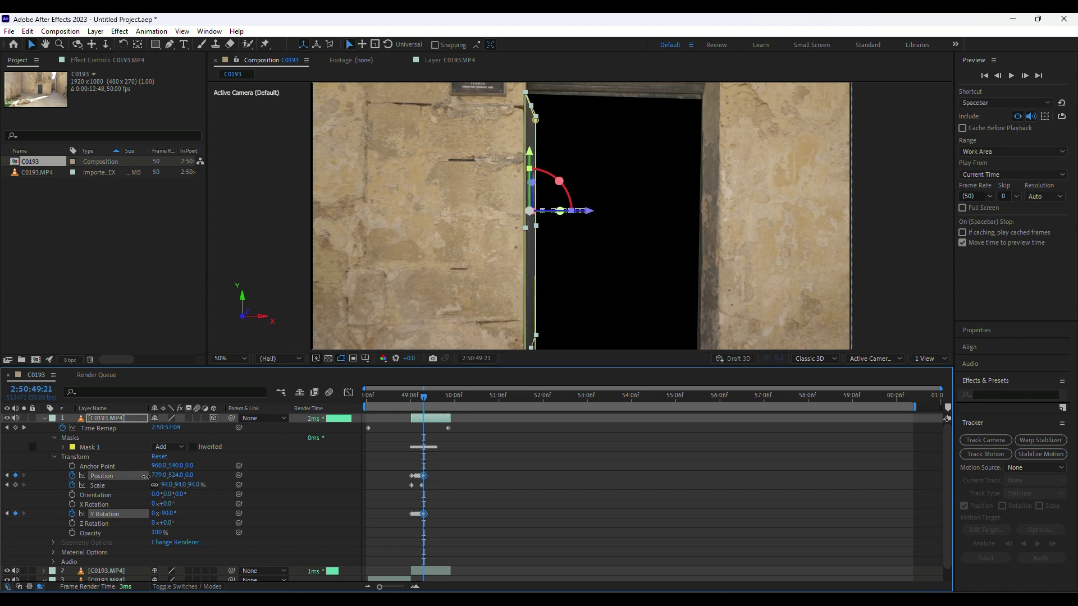
left_click(1024, 76)
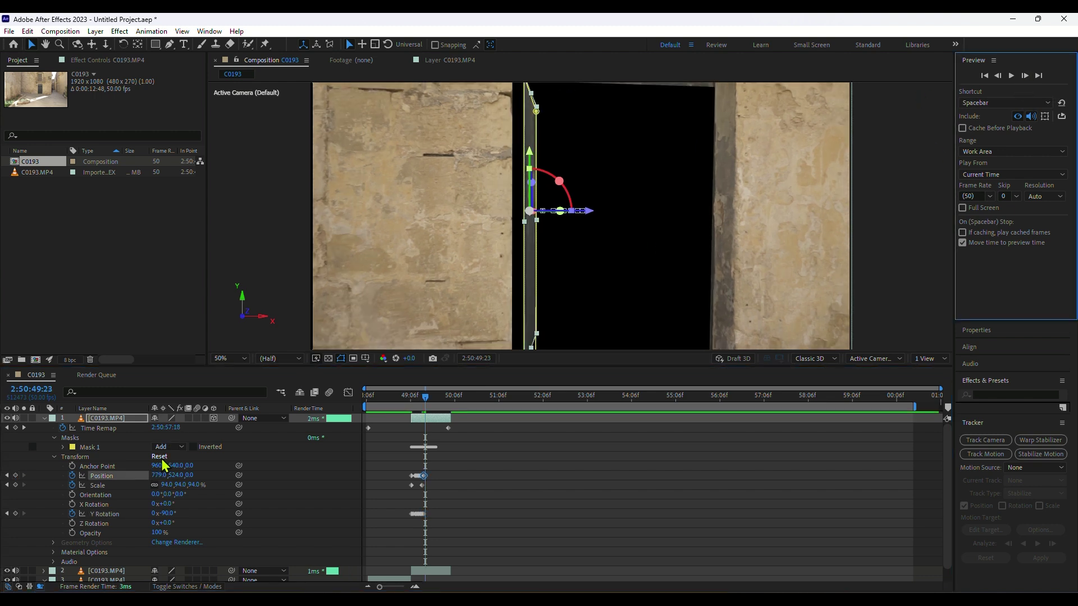
left_click_drag(160, 476, 138, 476)
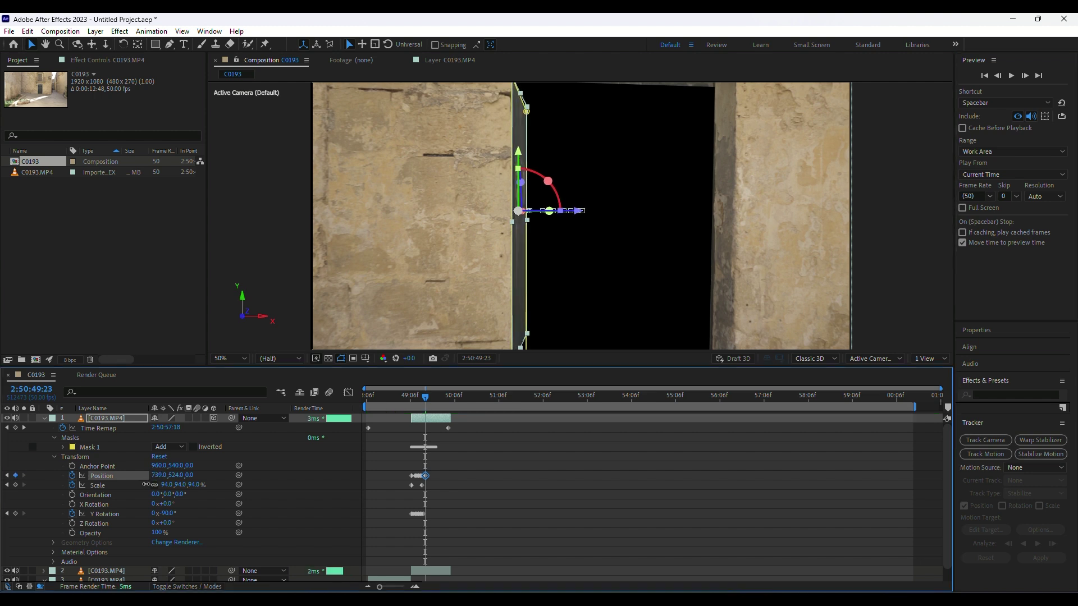
Keyframe the door layer's X position at 697 at 2:50:49:25 and at 673 at 2:50:49:26
left_click(1030, 78)
left_click(1030, 80)
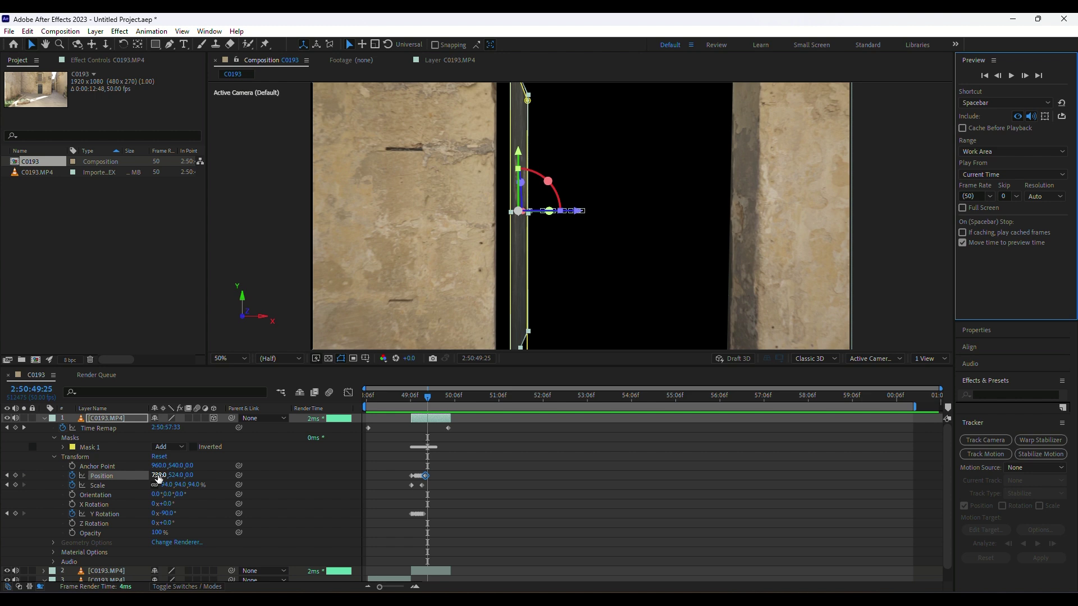
left_click_drag(159, 474, 147, 475)
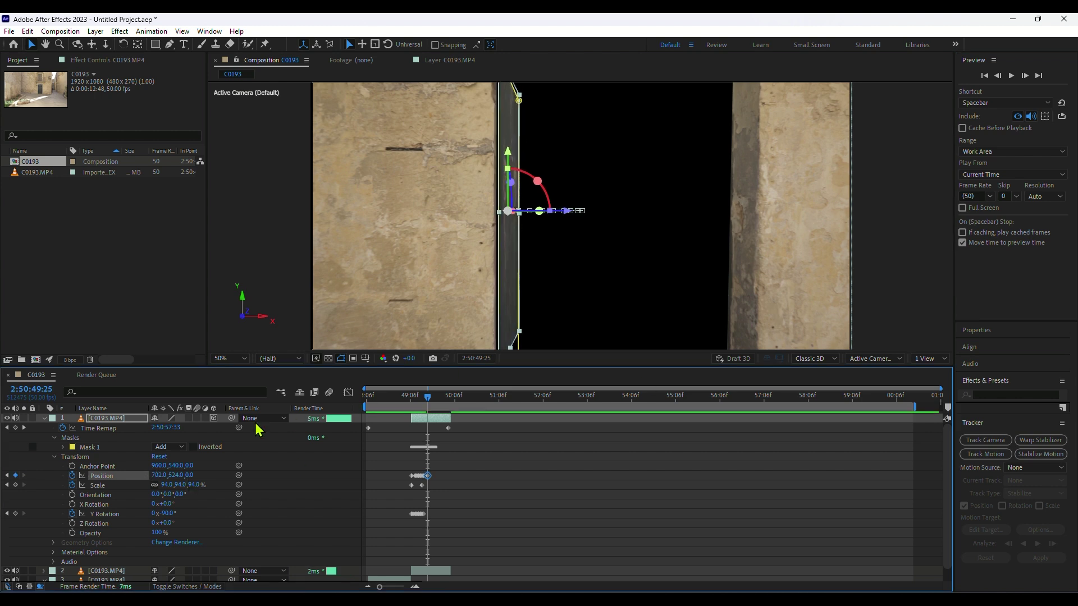
left_click_drag(160, 475, 157, 475)
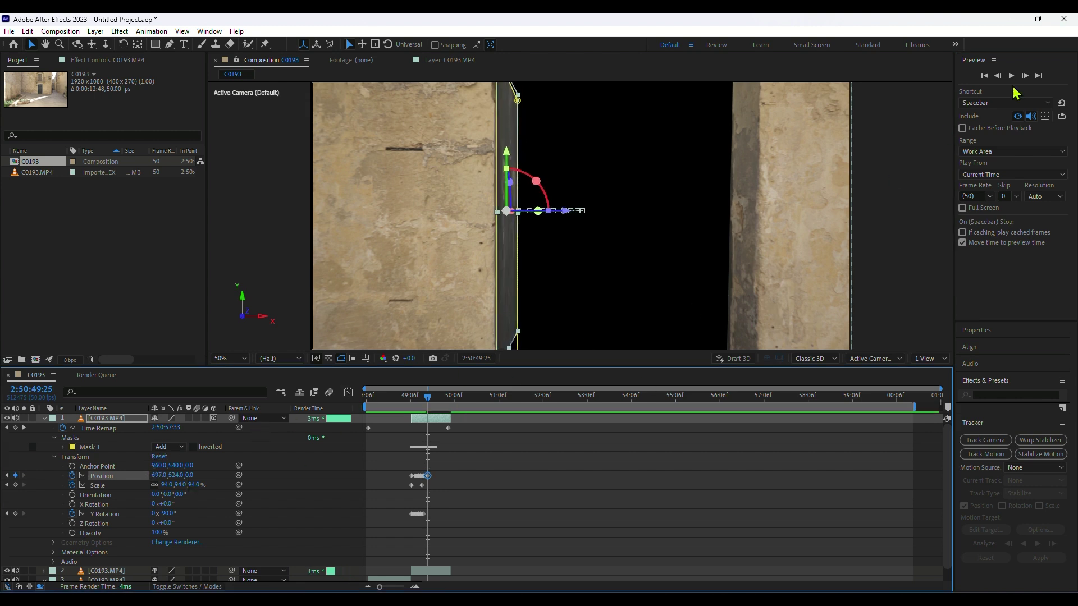
left_click(1027, 78)
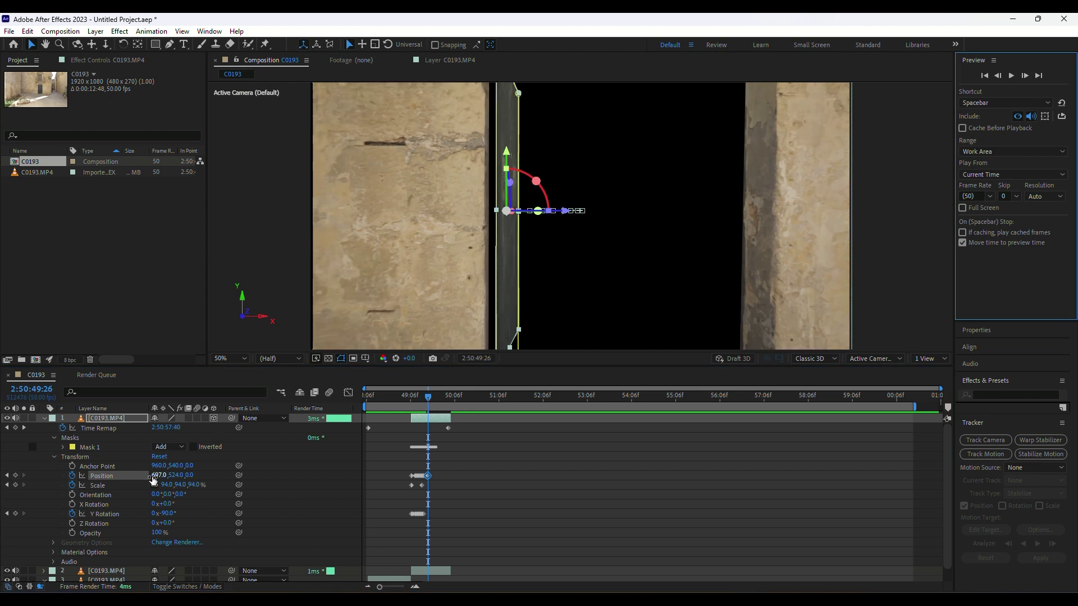
left_click_drag(152, 478, 145, 479)
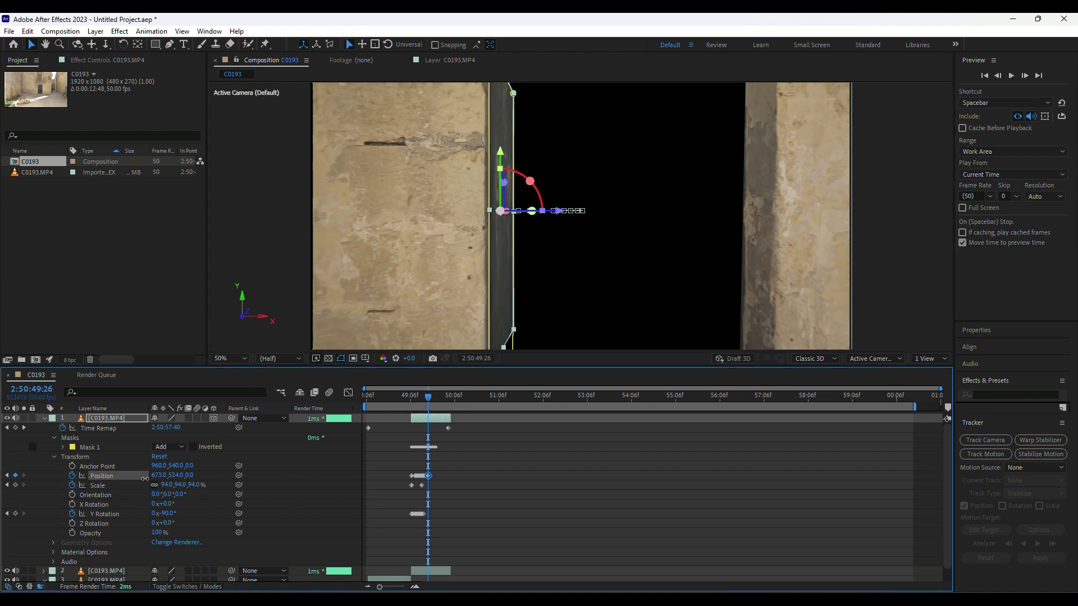
Keyframe the door's Y Rotation at -93° and X position at 590 at 2:50:49:28, and its X position at 513 at 2:50:49:30
left_click(1025, 77)
left_click(1025, 76)
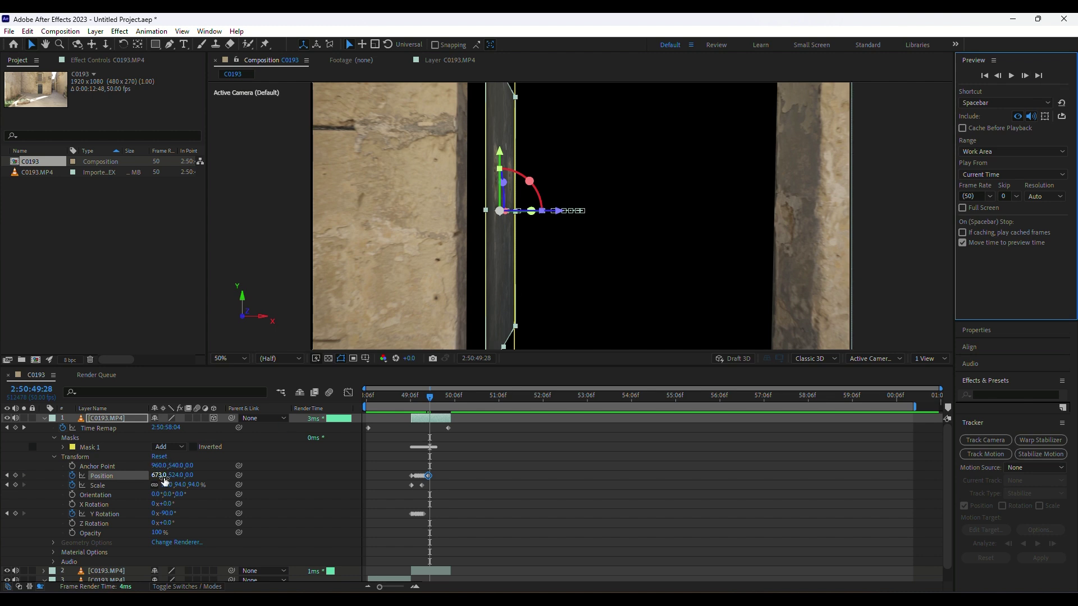
left_click_drag(162, 476, 161, 512)
mouse_move(157, 476)
left_mouse_down()
mouse_move(143, 478)
mouse_move(153, 484)
left_mouse_up()
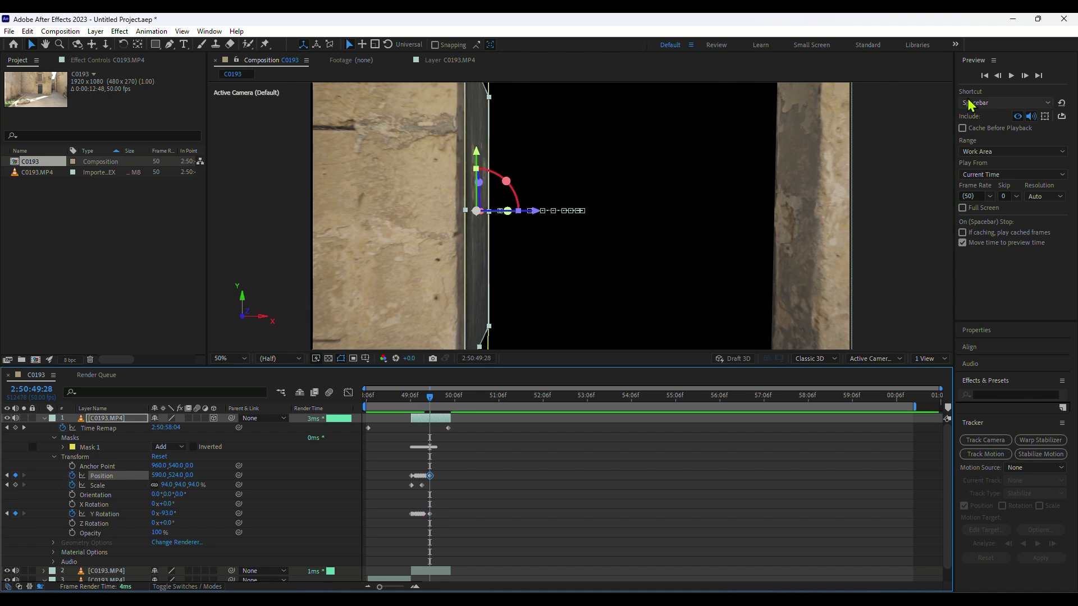
left_click(1024, 75)
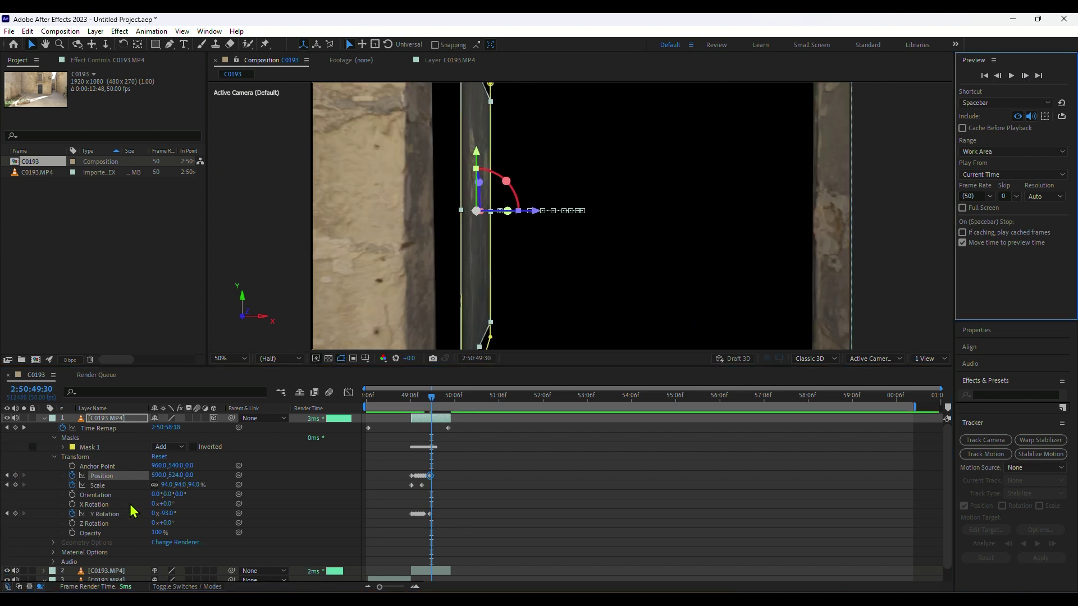
left_click_drag(155, 475, 117, 492)
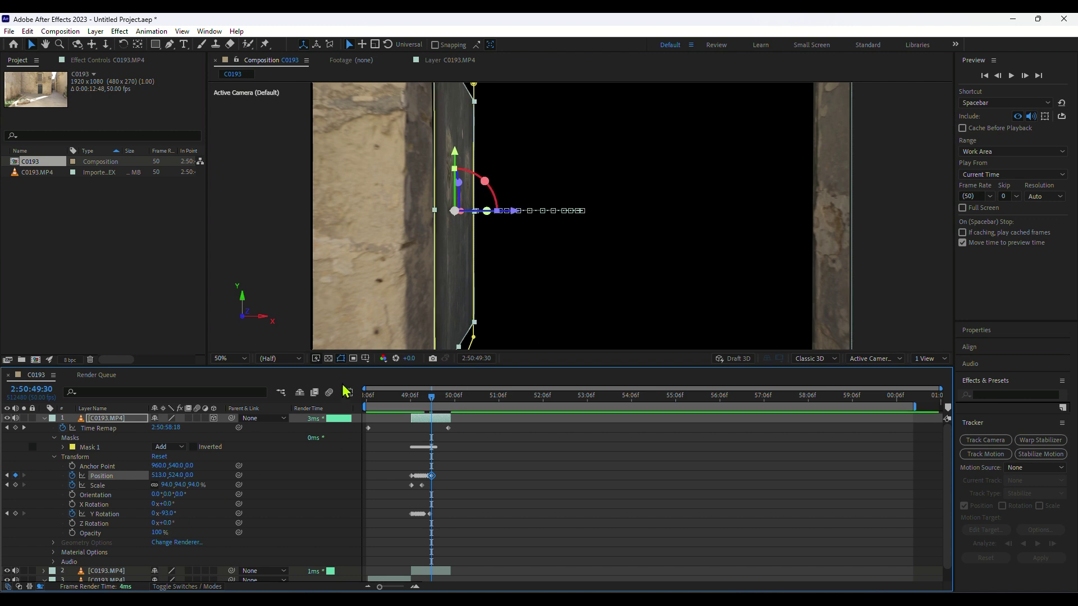
Set the door's Y Rotation to -98° and X position to 403 at 2:50:49:31, and its X position to 345 at 2:50:49:32
left_click(1026, 77)
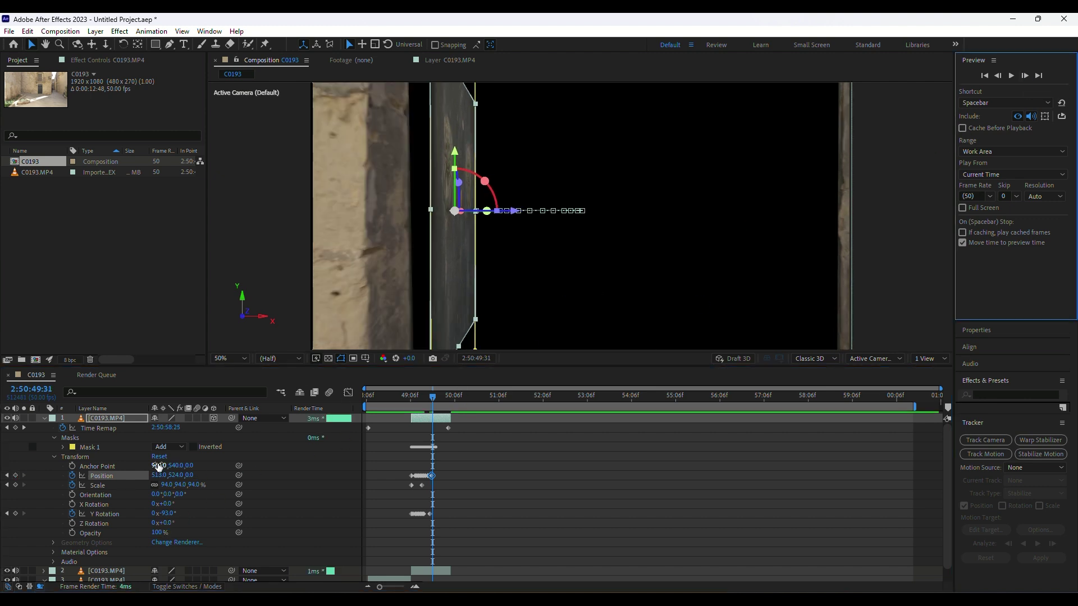
left_click_drag(162, 476, 164, 516)
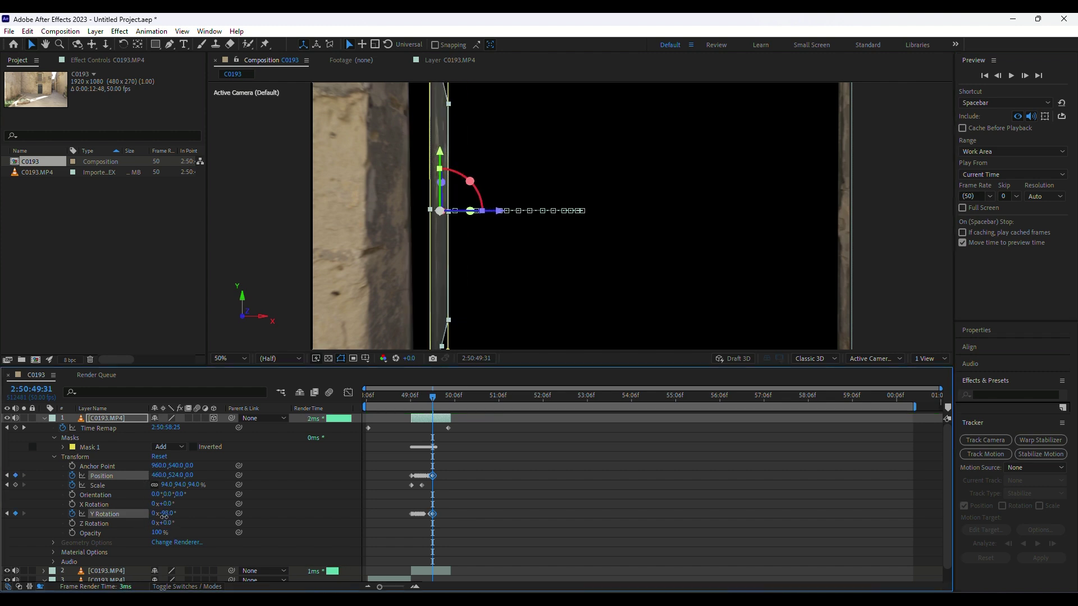
left_click_drag(155, 475, 150, 495)
left_click(1025, 79)
left_click(1025, 77)
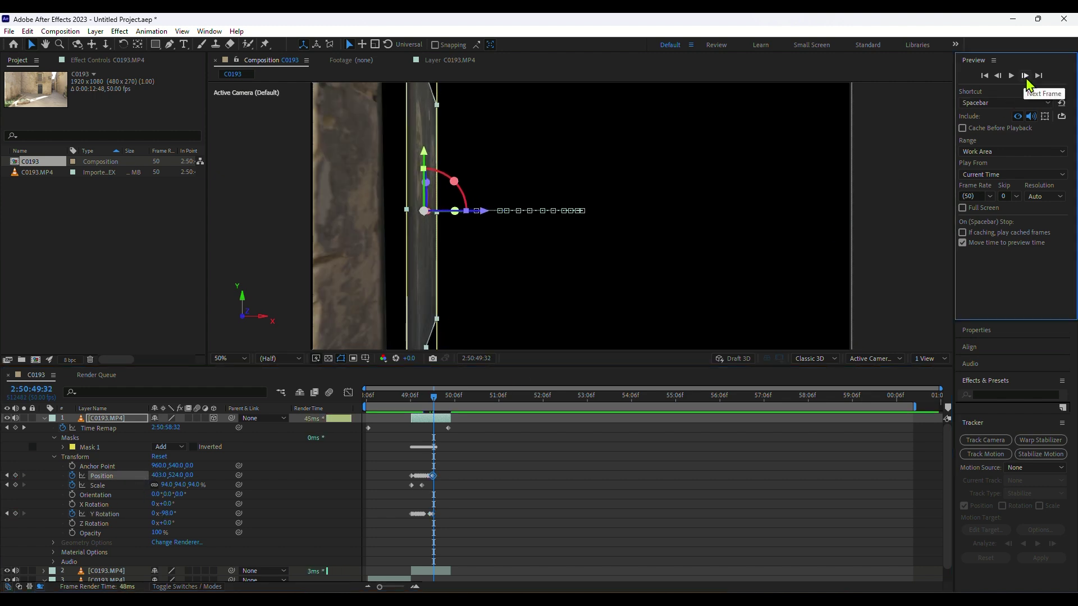
left_click_drag(157, 475, 134, 485)
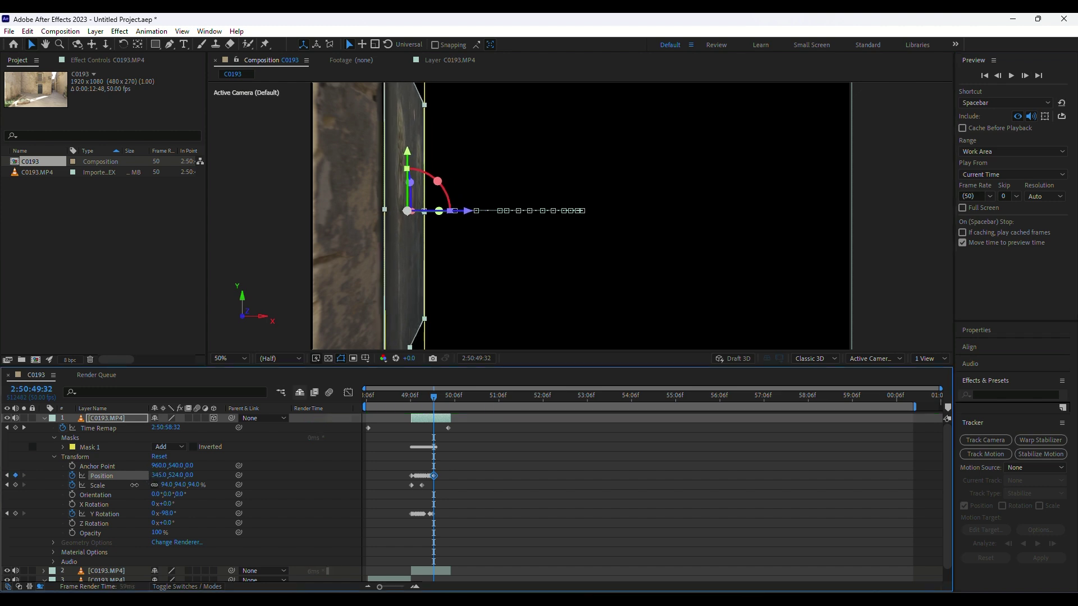
At 2:50:49:34, keyframe the door layer with a Y Rotation of -104° and an X position of 123
left_click(1025, 75)
left_click(1025, 75)
left_click_drag(156, 475, 102, 495)
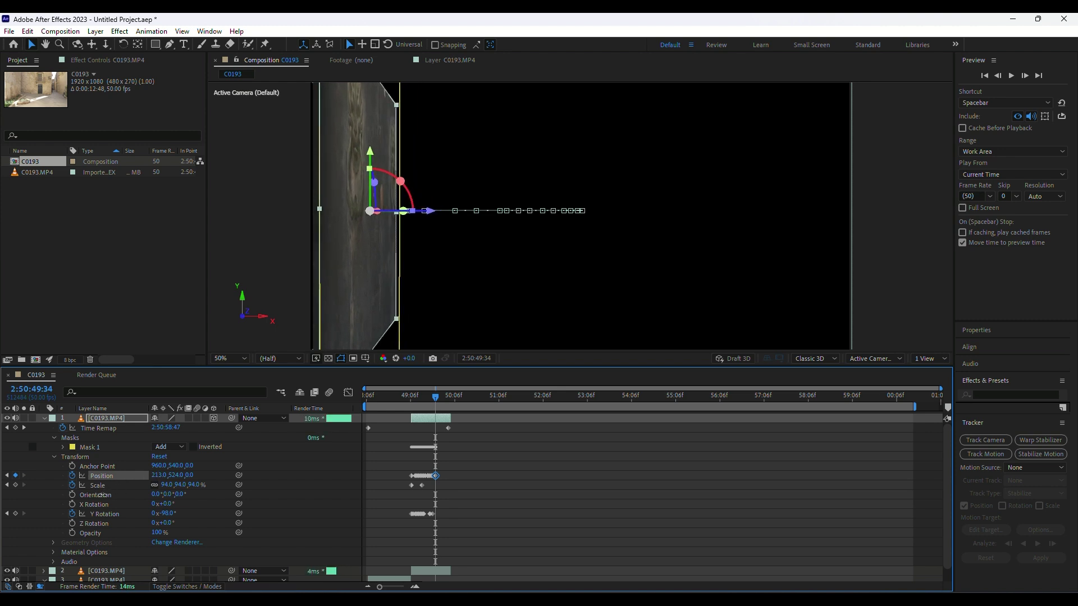
left_click_drag(167, 515, 160, 515)
left_click_drag(158, 476, 125, 493)
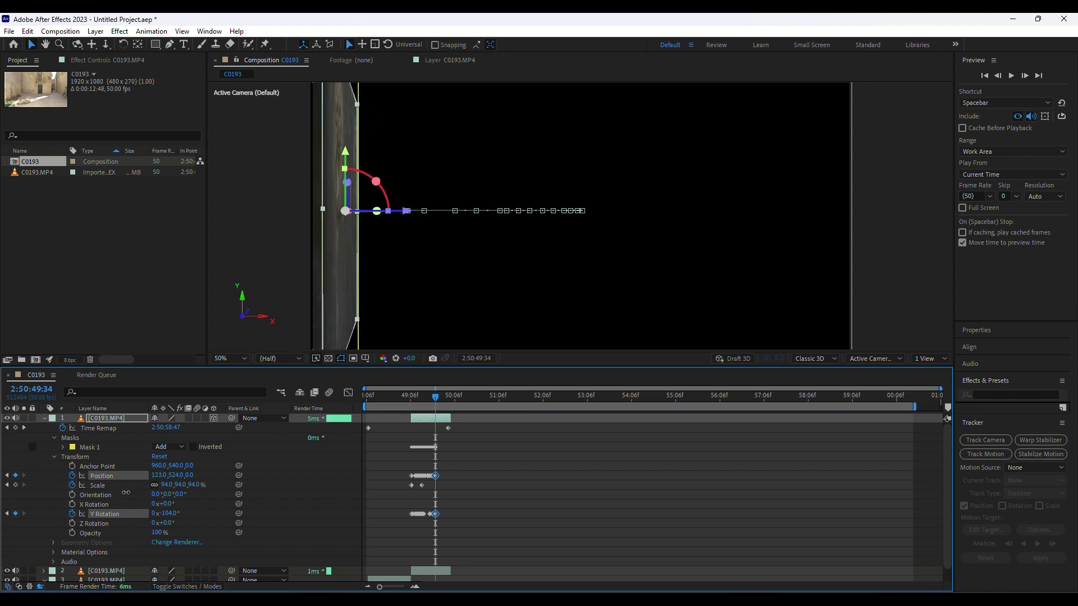
Move the door out of frame by keyframing its X position at 46 at 2:50:49:36 and at -226 at 2:50:49:38
left_click(1024, 75)
left_click(1025, 75)
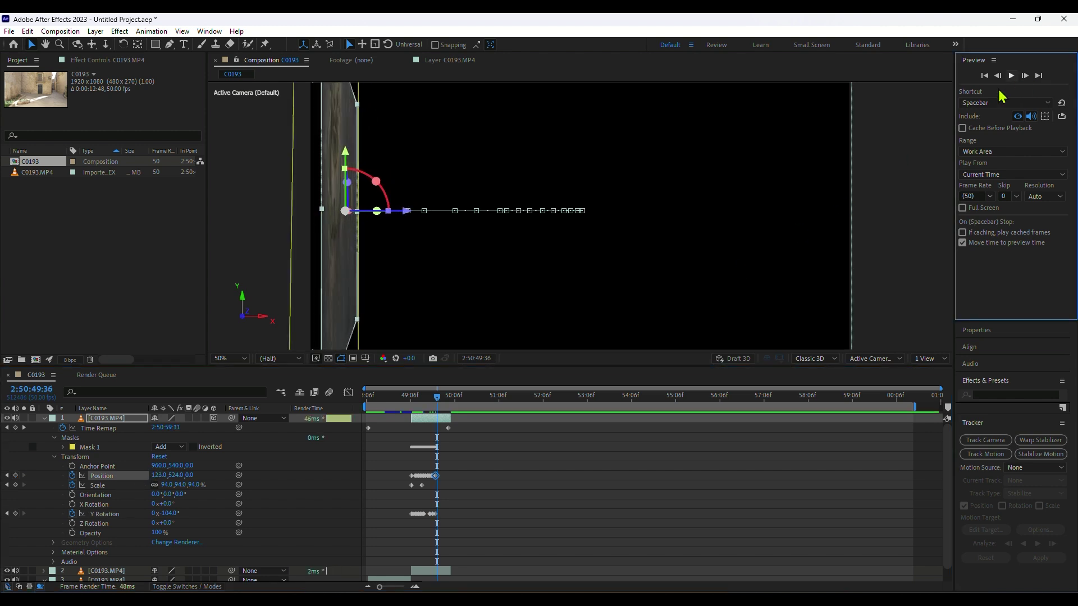
left_click_drag(159, 476, 129, 490)
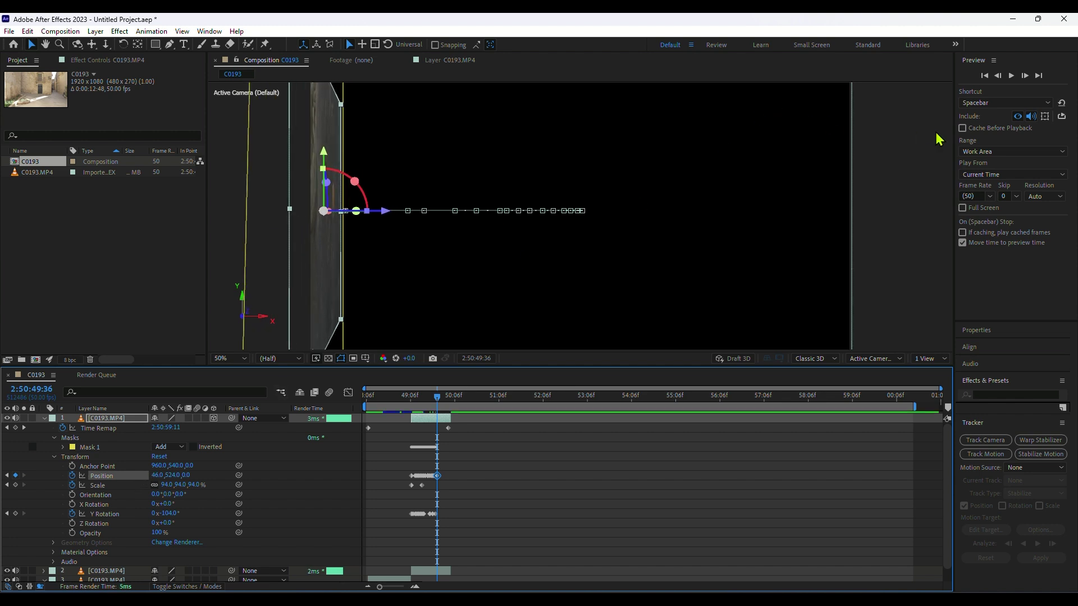
left_click(1027, 76)
left_click(1028, 76)
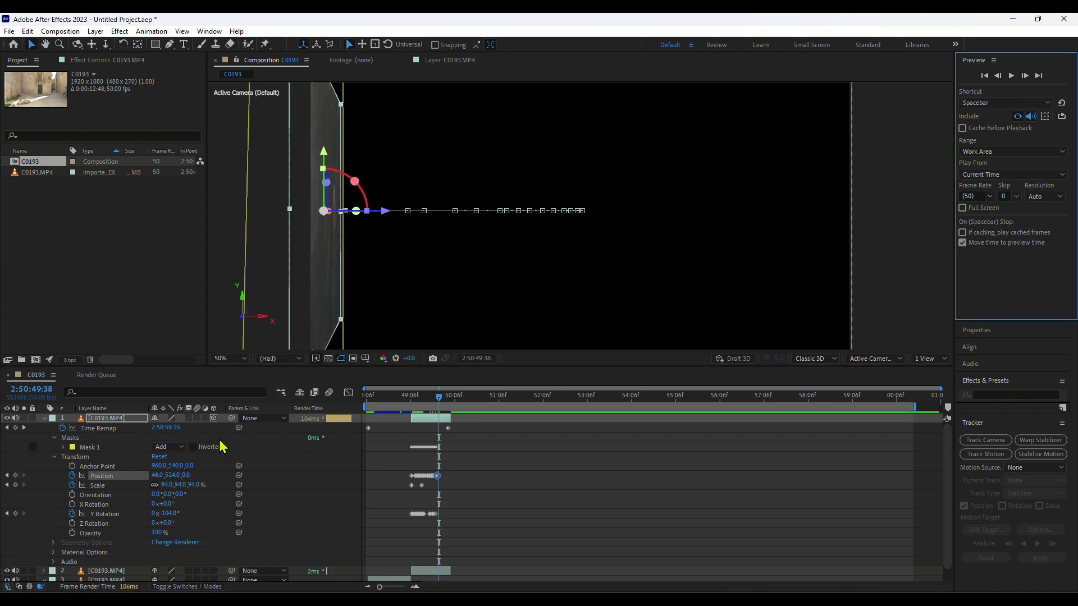
left_click_drag(156, 478, 29, 503)
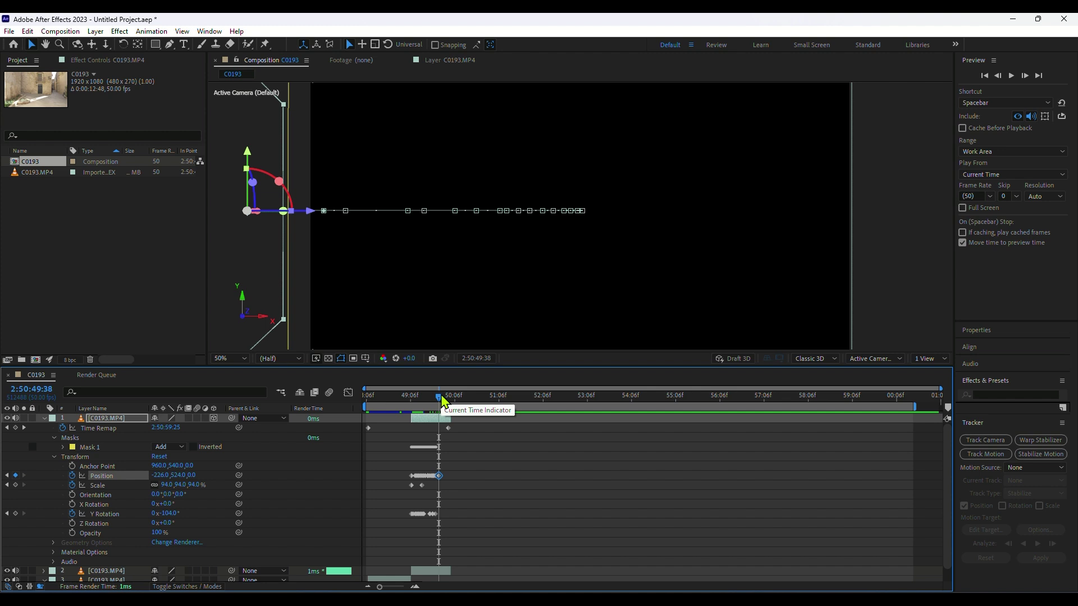
Return to 2:50:49:13 and check frame by frame how well the swinging door lines up with the door frame's edge
left_click_drag(439, 395, 419, 433)
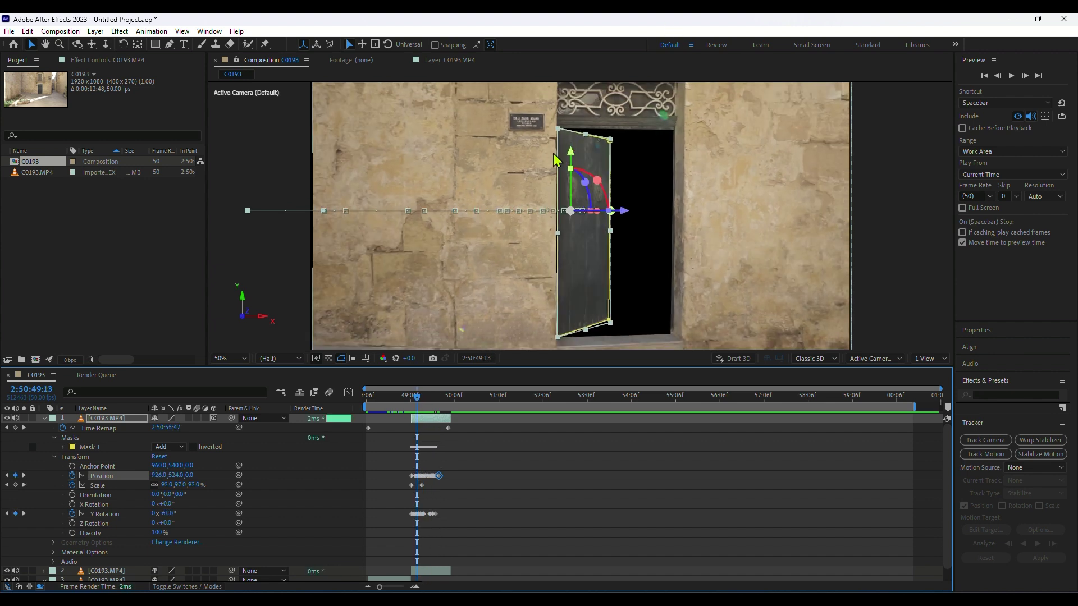
left_click(1025, 76)
left_click(1025, 75)
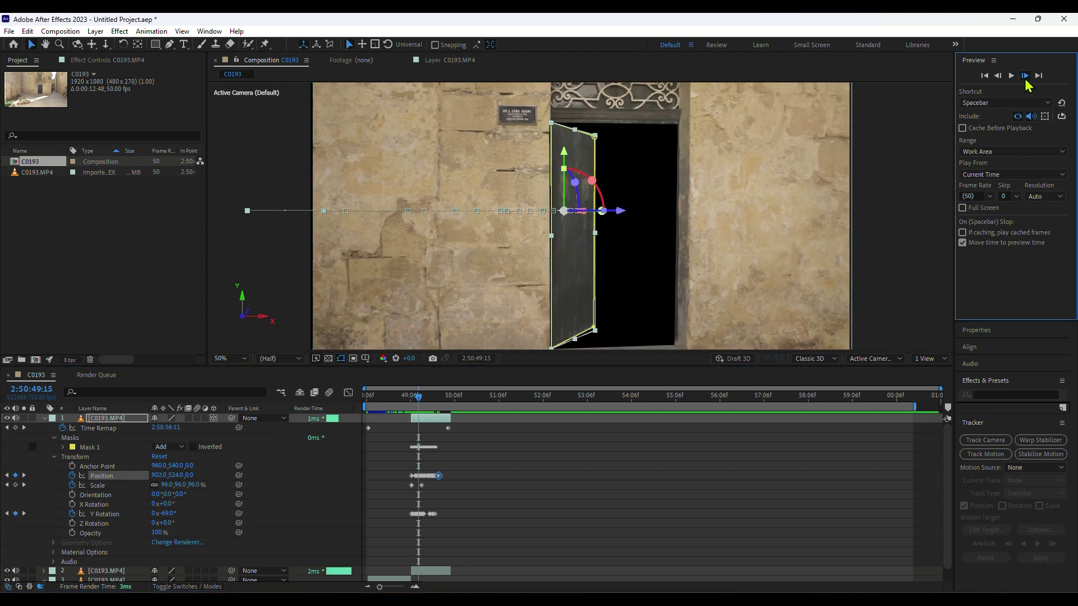
left_click(1025, 76)
left_click(1025, 76)
left_click(1025, 75)
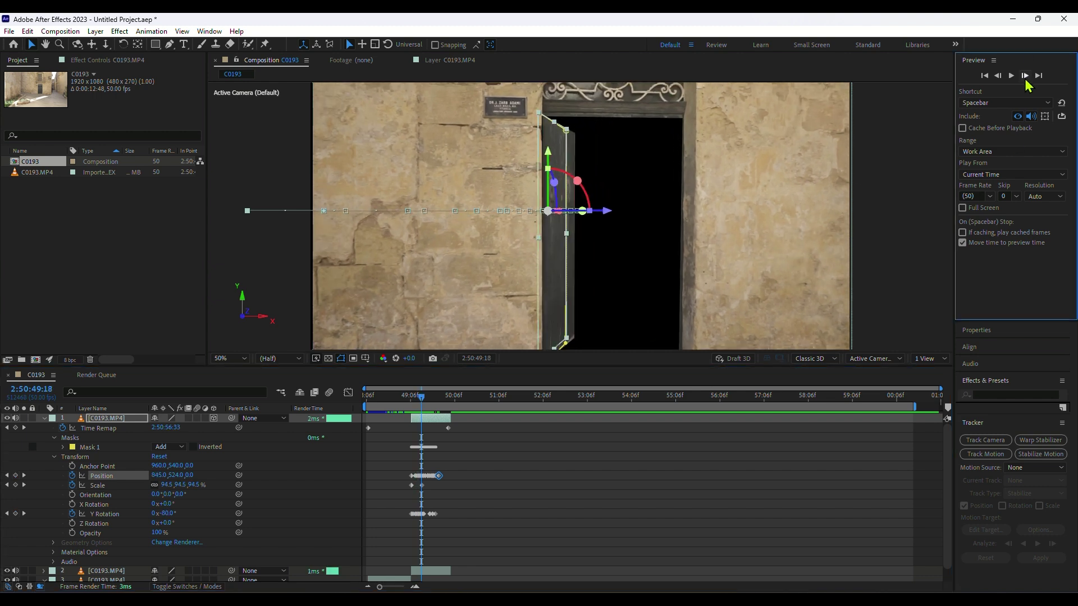
left_click(1025, 76)
left_click(1025, 76)
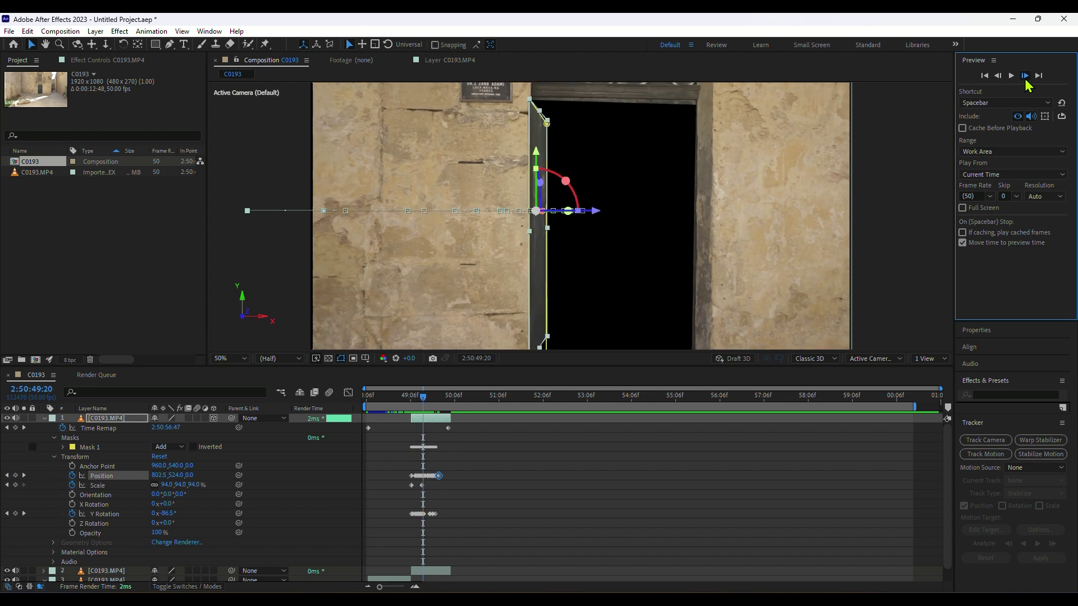
left_click(1025, 76)
left_click(1025, 75)
left_click(1025, 76)
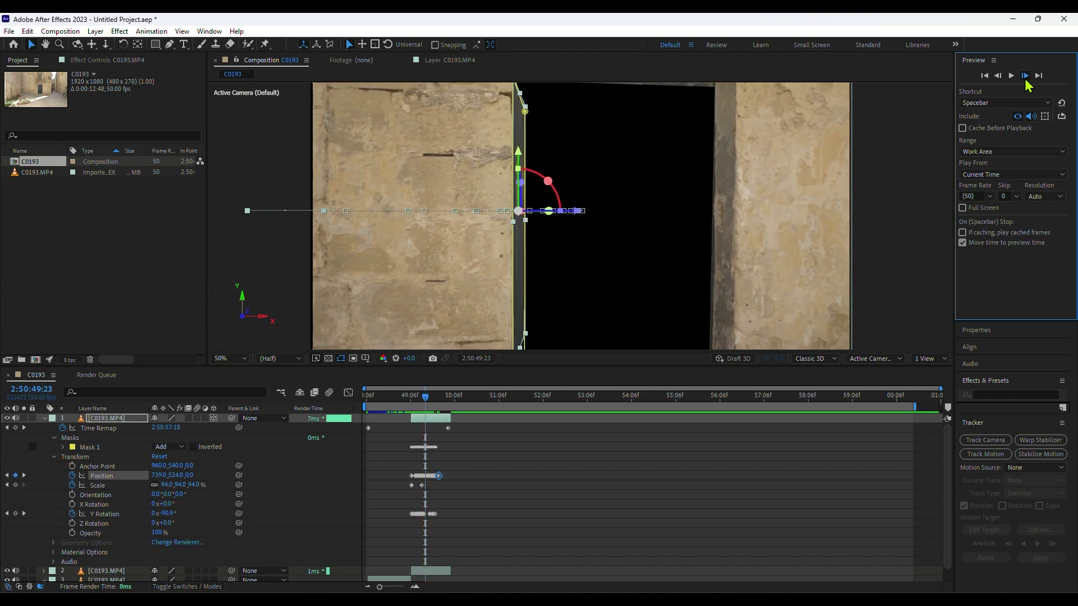
left_click(1025, 75)
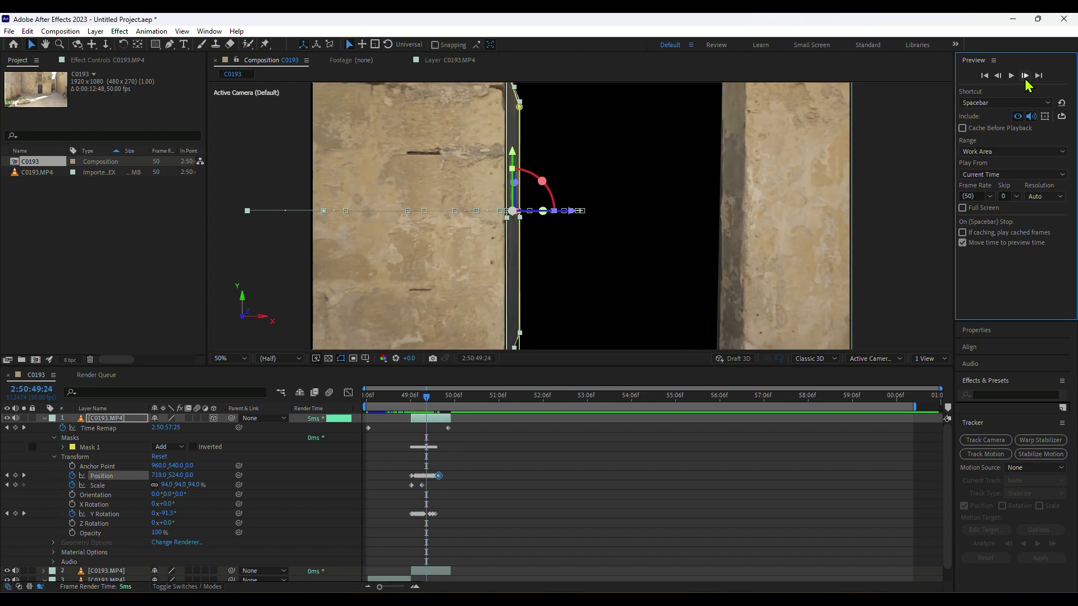
Correct the door layer's X position to 682 at 2:50:49:25 and to 657 at 2:50:49:26
left_click(1025, 75)
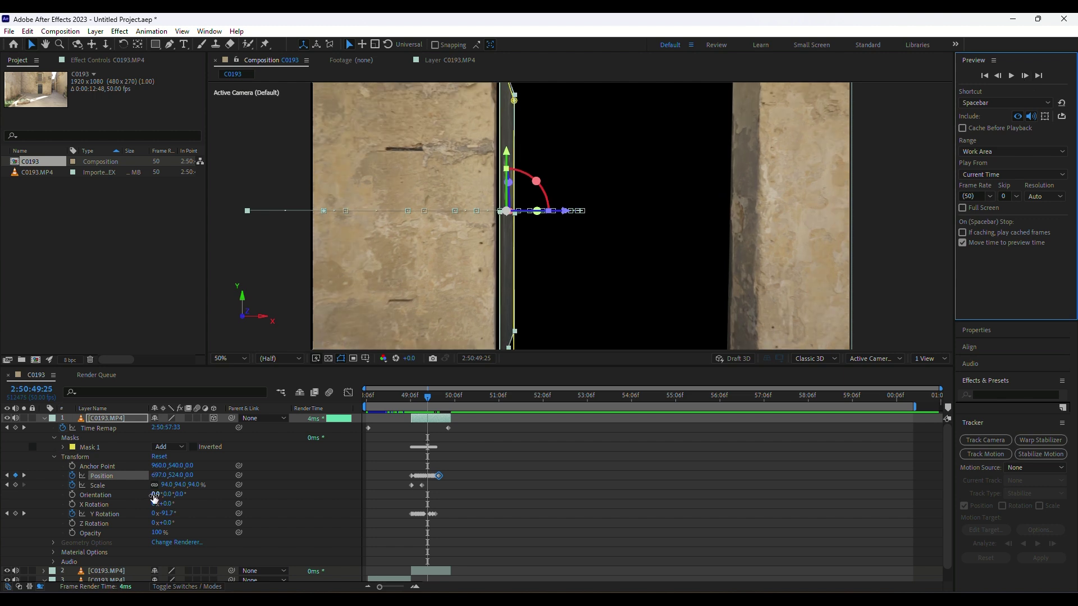
left_click_drag(153, 476, 148, 476)
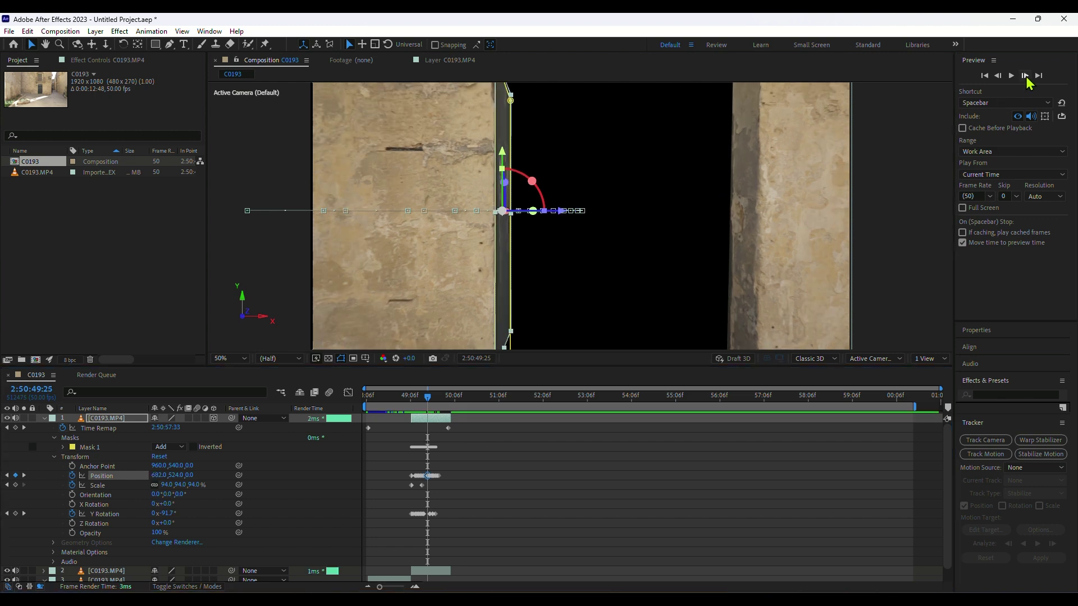
left_click(1025, 75)
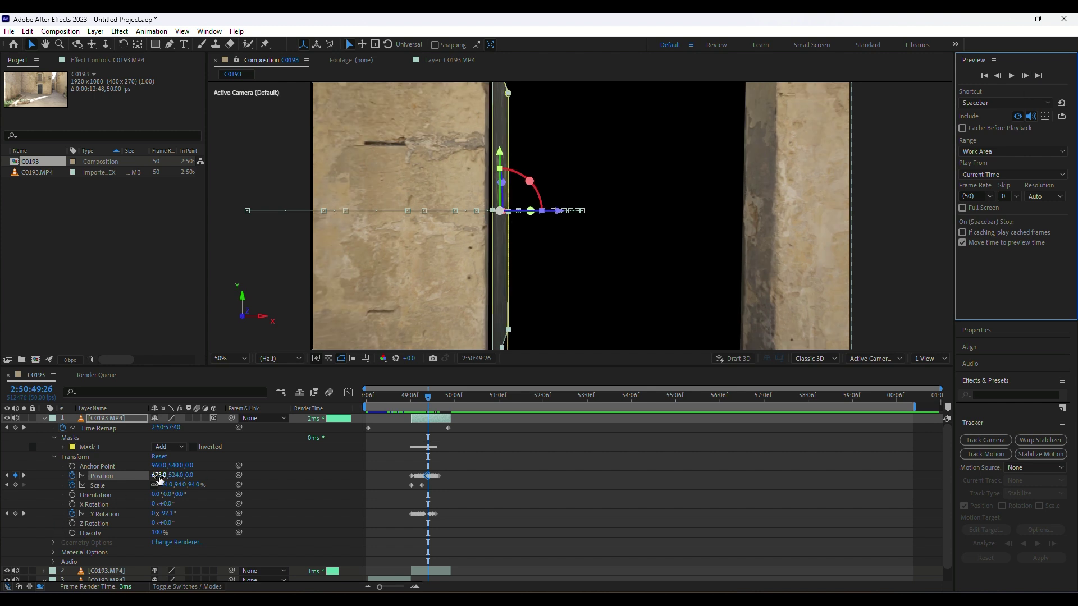
left_click_drag(157, 476, 152, 476)
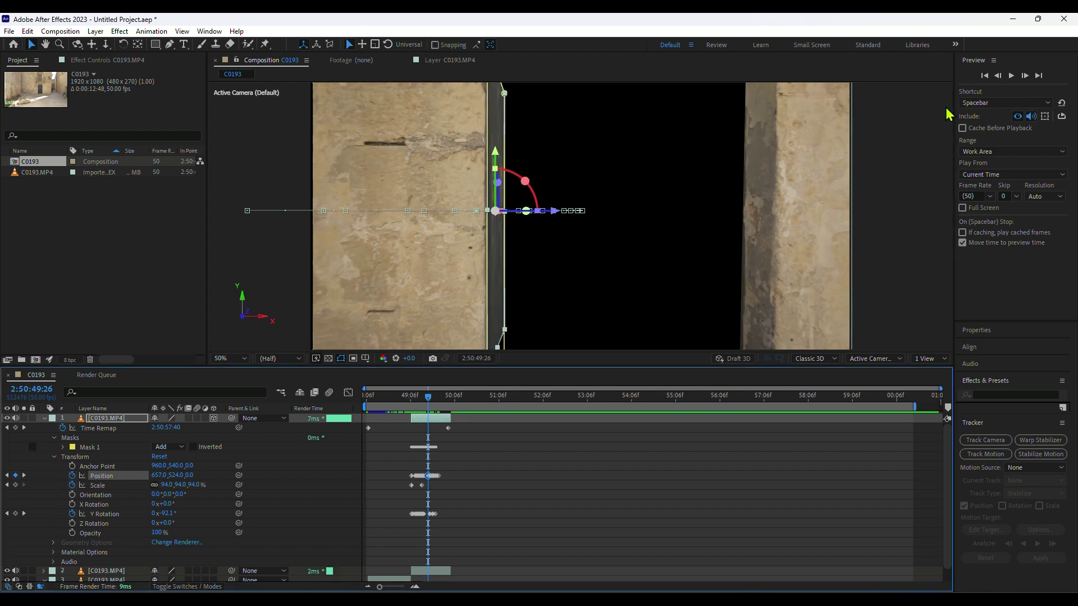
Set the door layer's X position to 541.5 at 2:50:49:29 and to 480 at 2:50:49:30, and check the following two frames
left_click(1025, 76)
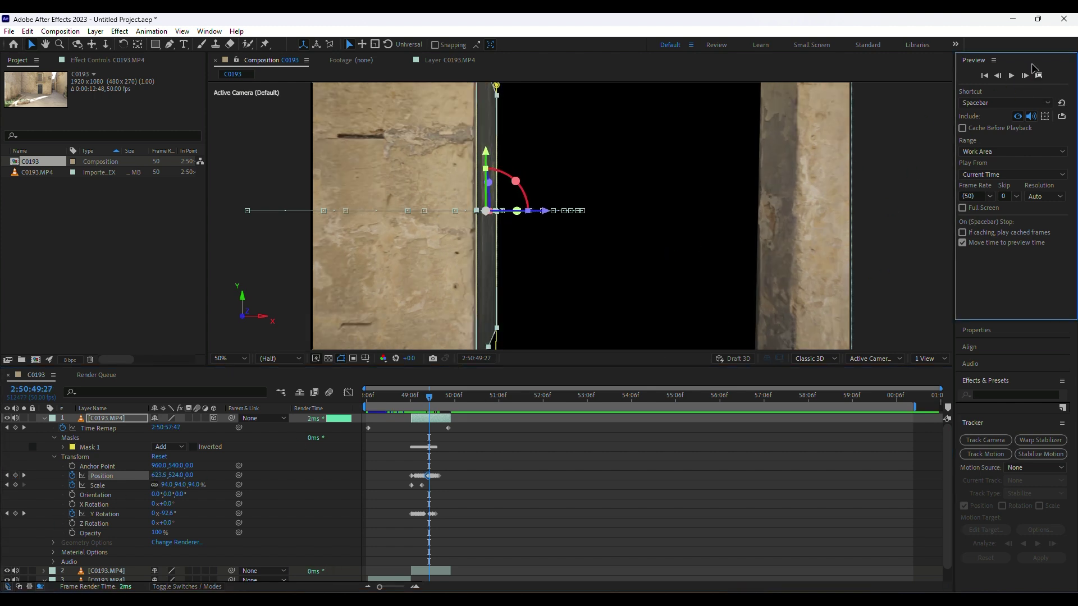
left_click(1030, 79)
left_click(1030, 79)
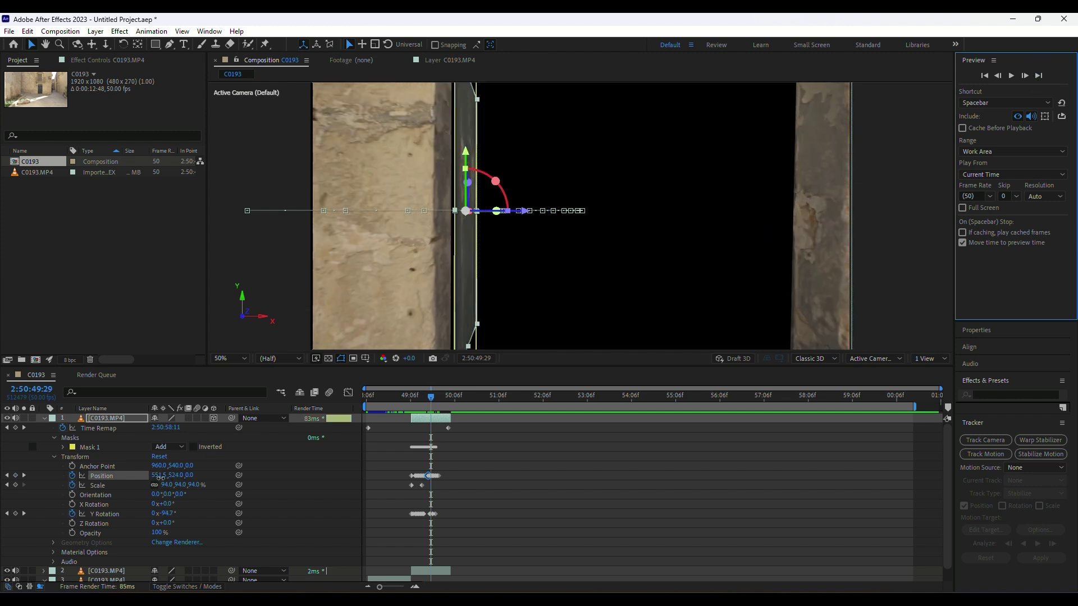
left_click_drag(159, 481, 155, 481)
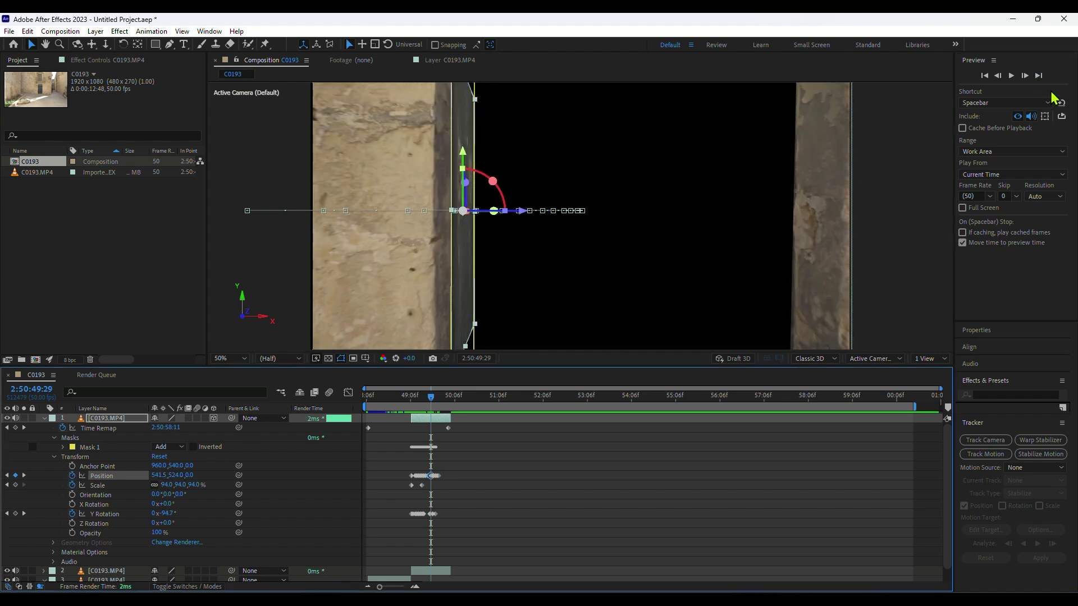
left_click(1025, 75)
left_click_drag(169, 475, 154, 475)
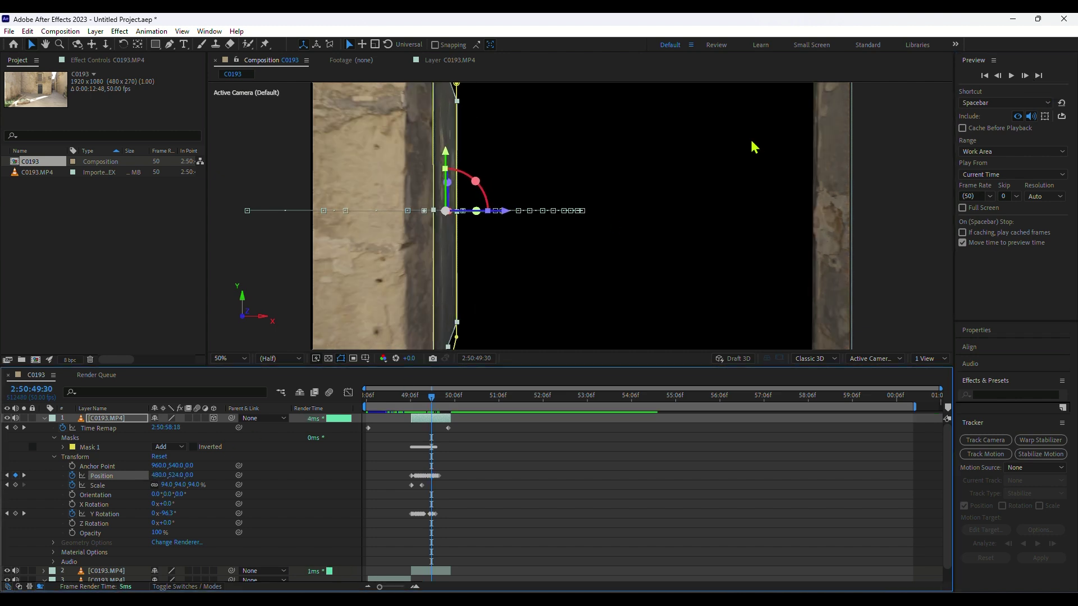
left_click(1023, 76)
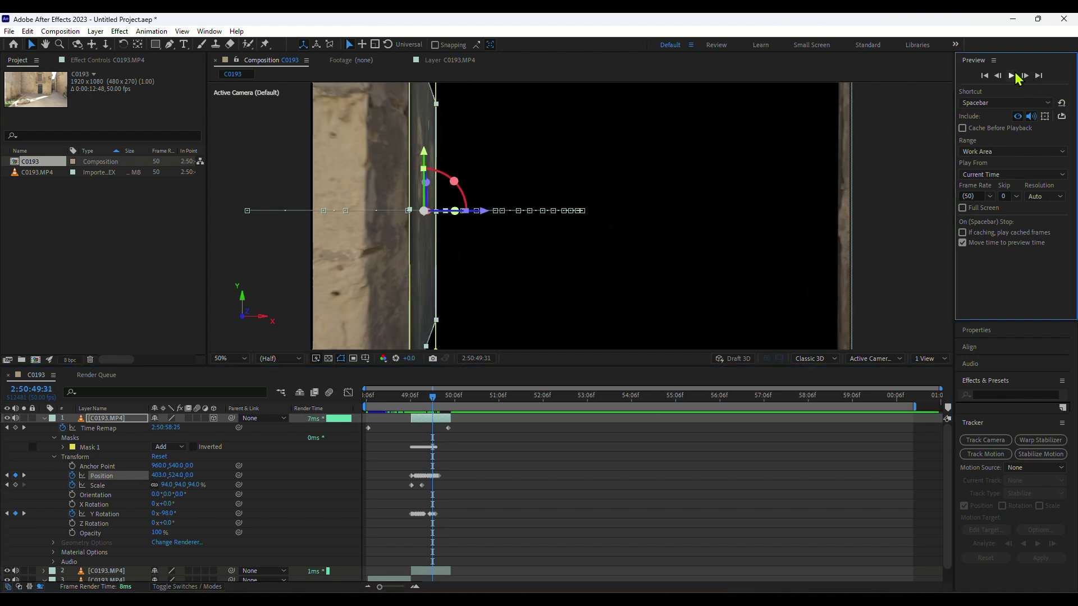
left_click(1025, 76)
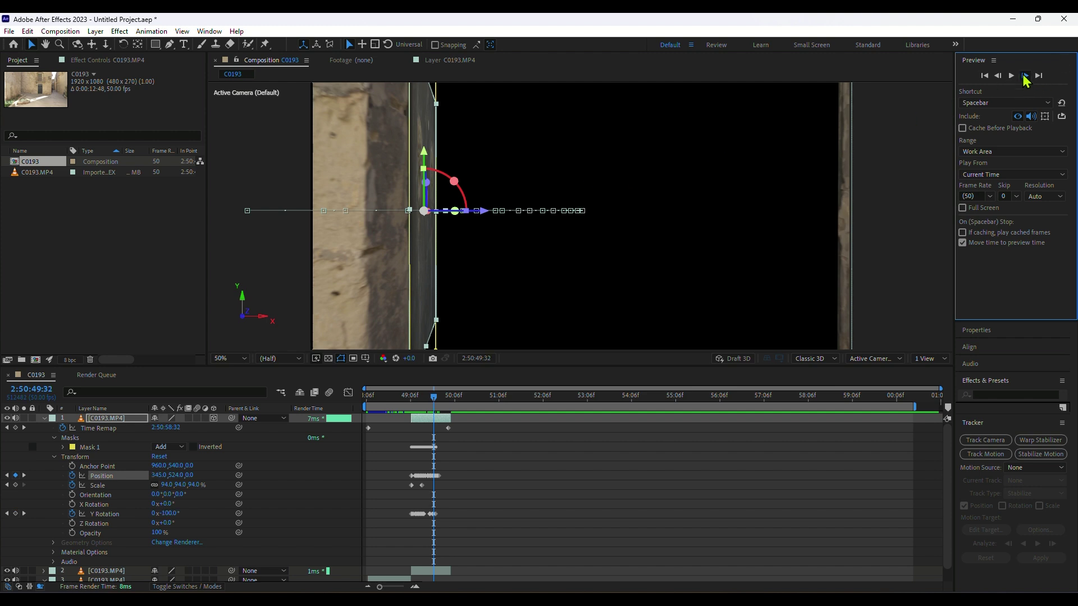
Set the door layer's X position to 316 at 2:50:49:32 and to 196.5 at 2:50:49:33, and check the following two frames
left_click_drag(157, 477, 144, 487)
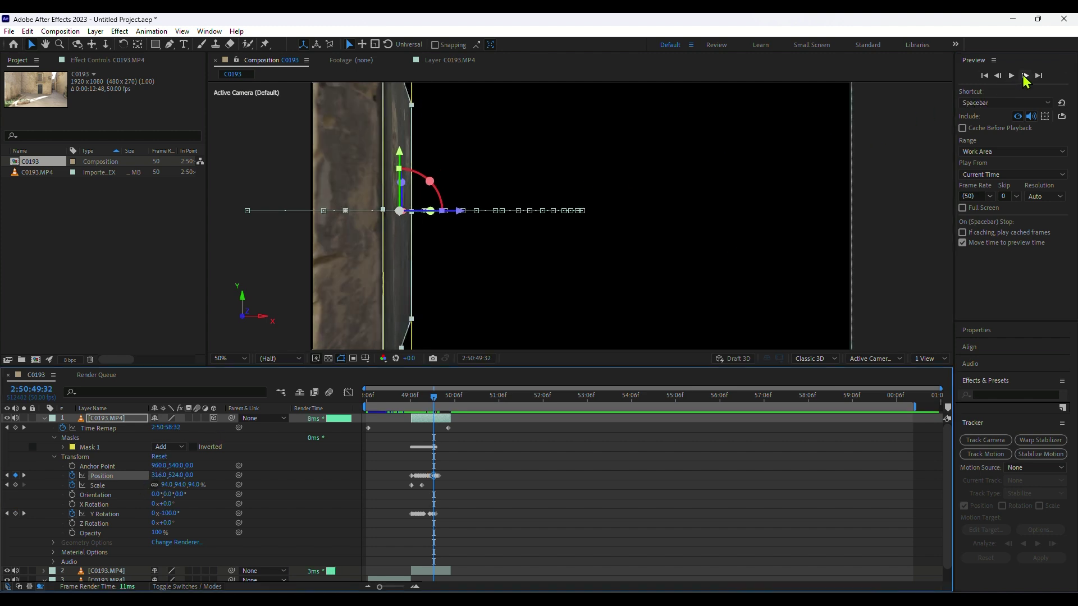
left_click(1024, 77)
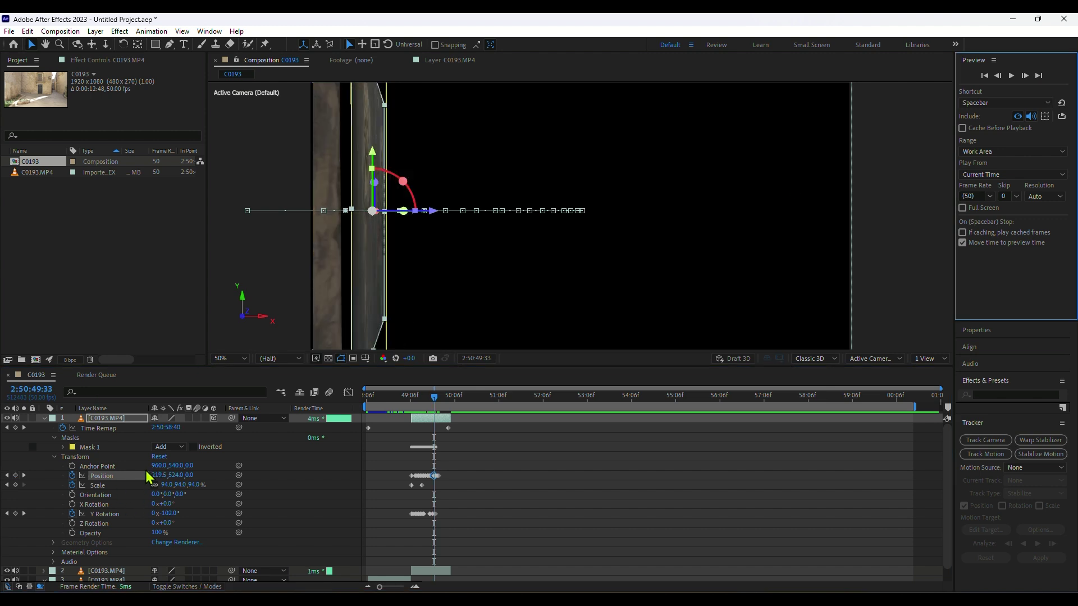
left_click_drag(156, 477, 151, 475)
left_click_drag(149, 477, 146, 477)
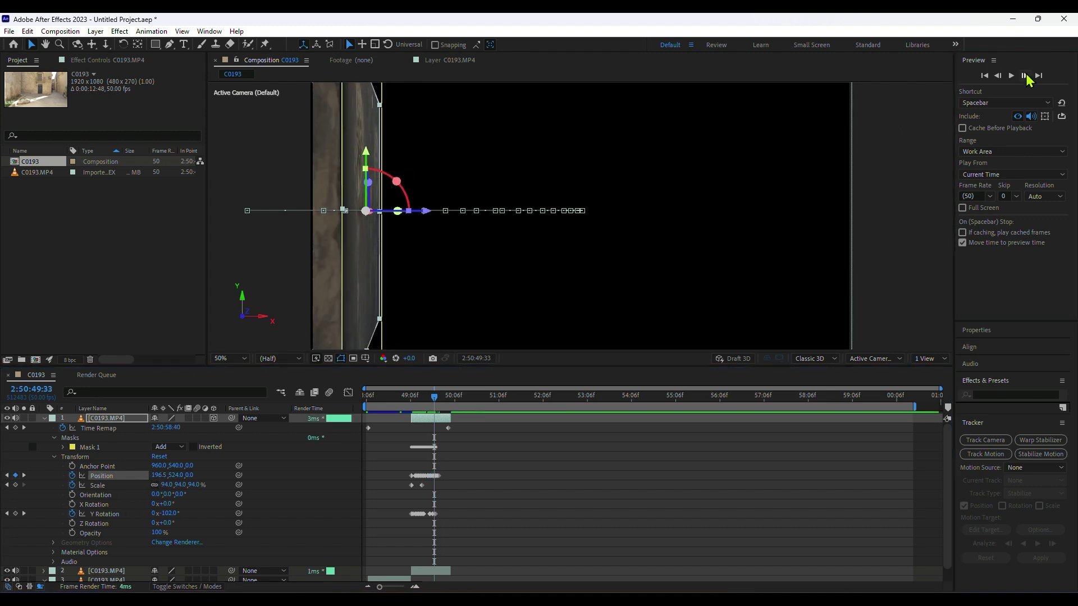
left_click(1026, 76)
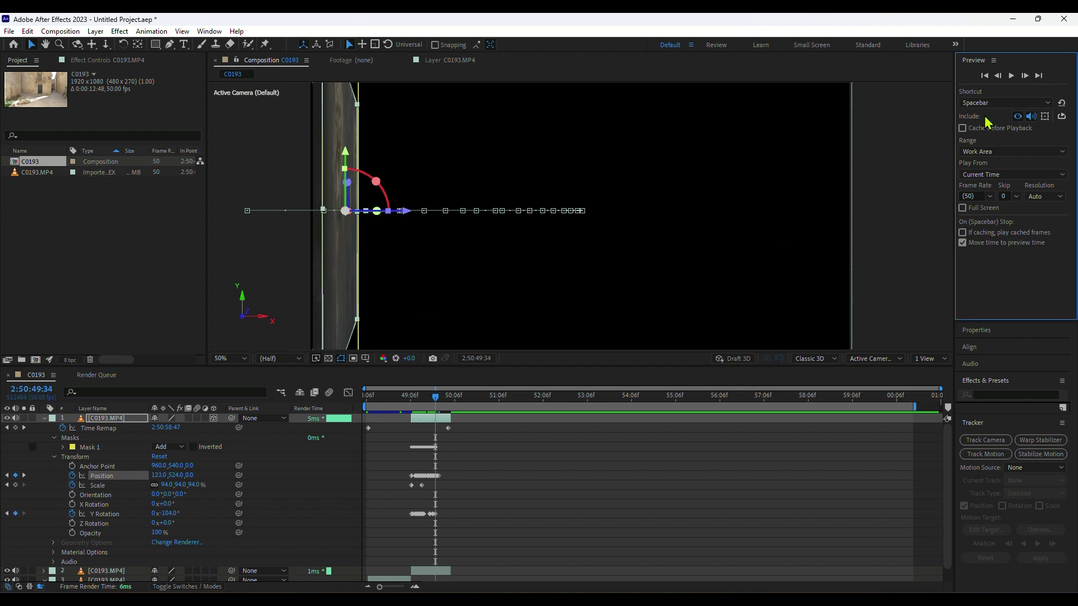
left_click(1025, 76)
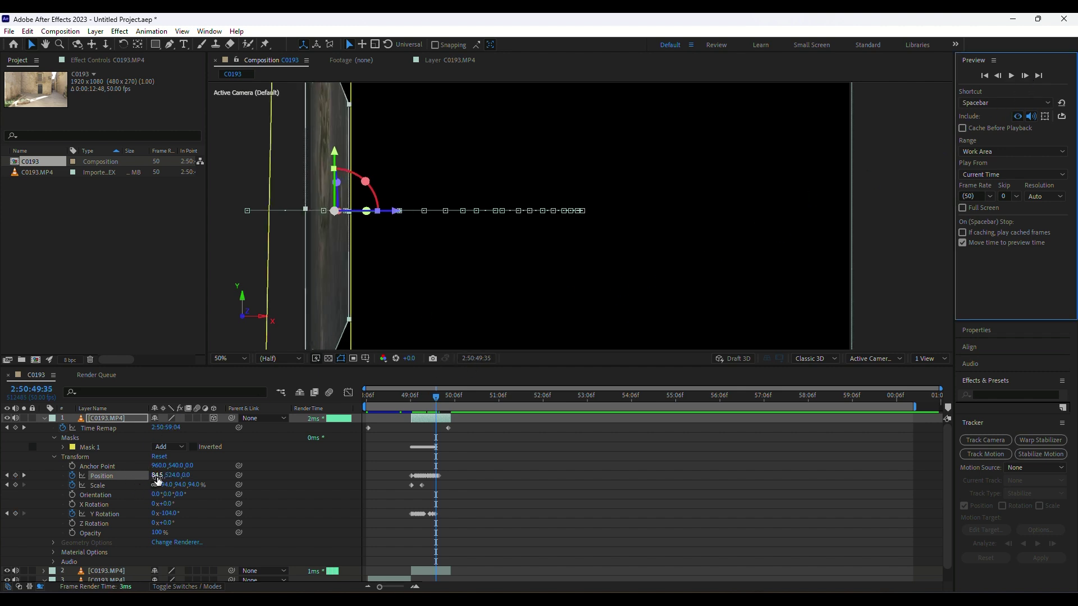
Return to the start of the transition, collapse the door layer, and inspect the second C0193 layer's mask properties before collapsing it too
left_click(427, 400)
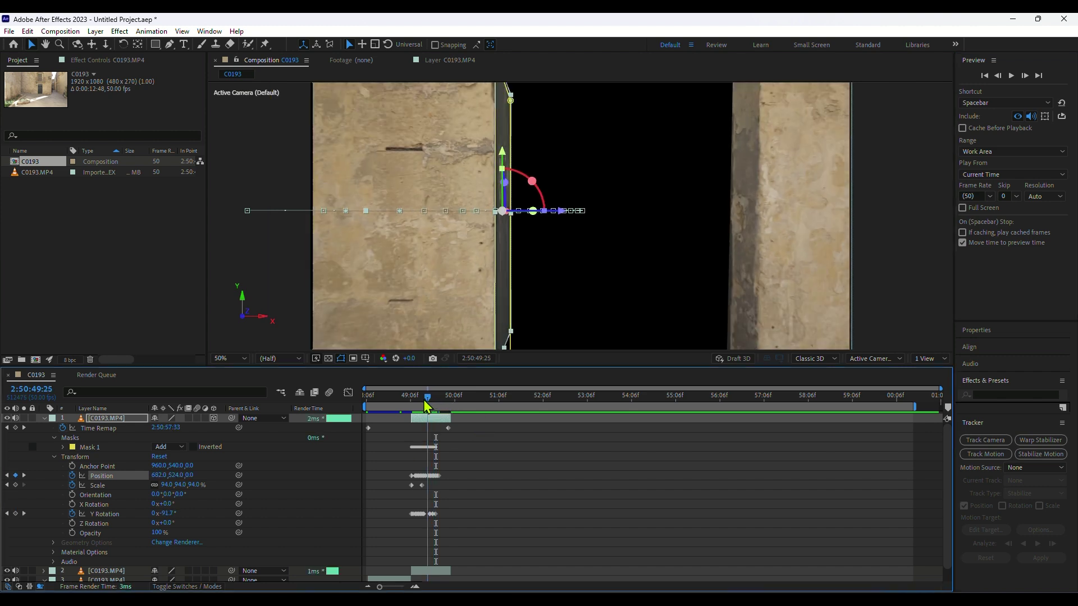
left_click_drag(426, 403, 370, 433)
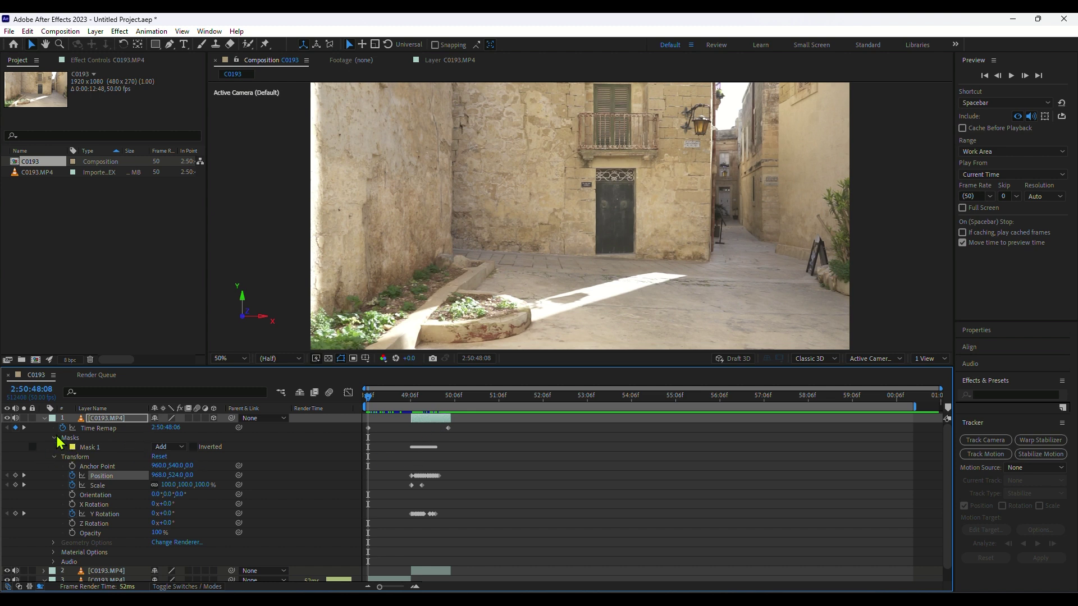
left_click(45, 418)
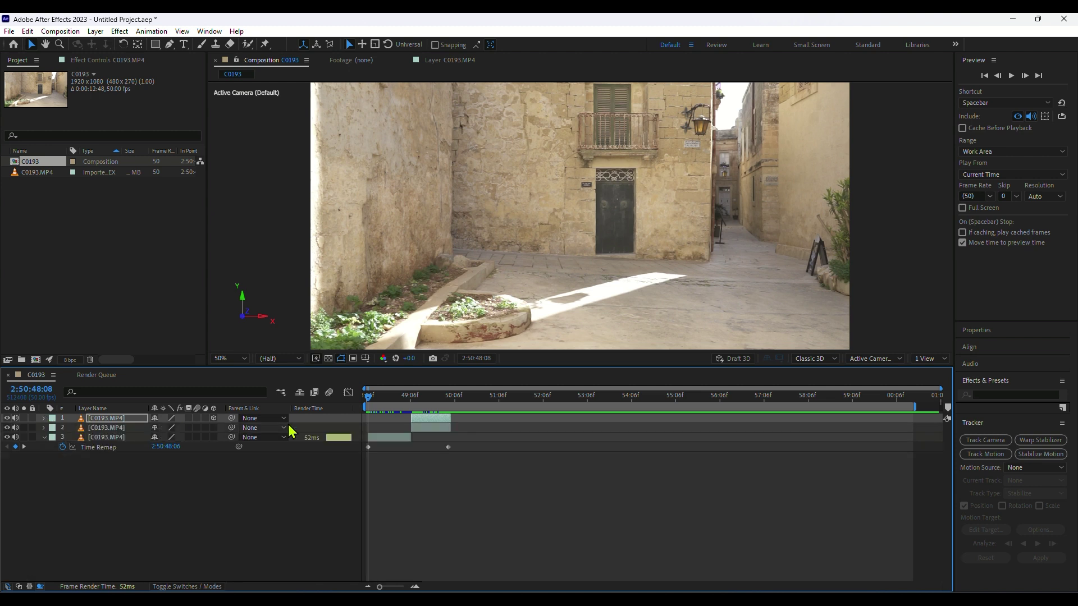
left_click(437, 428)
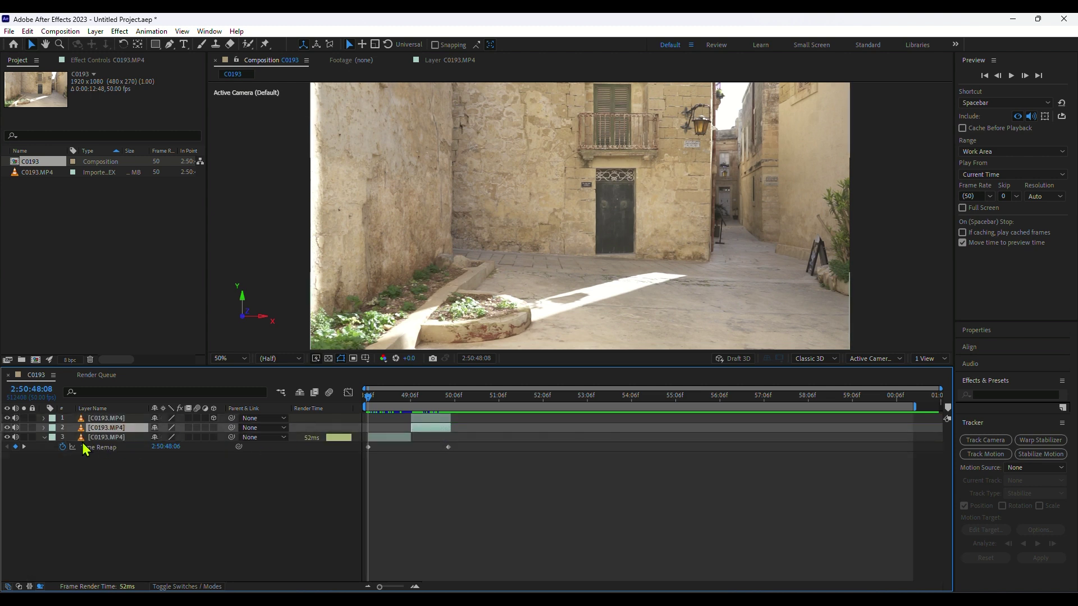
left_click(43, 428)
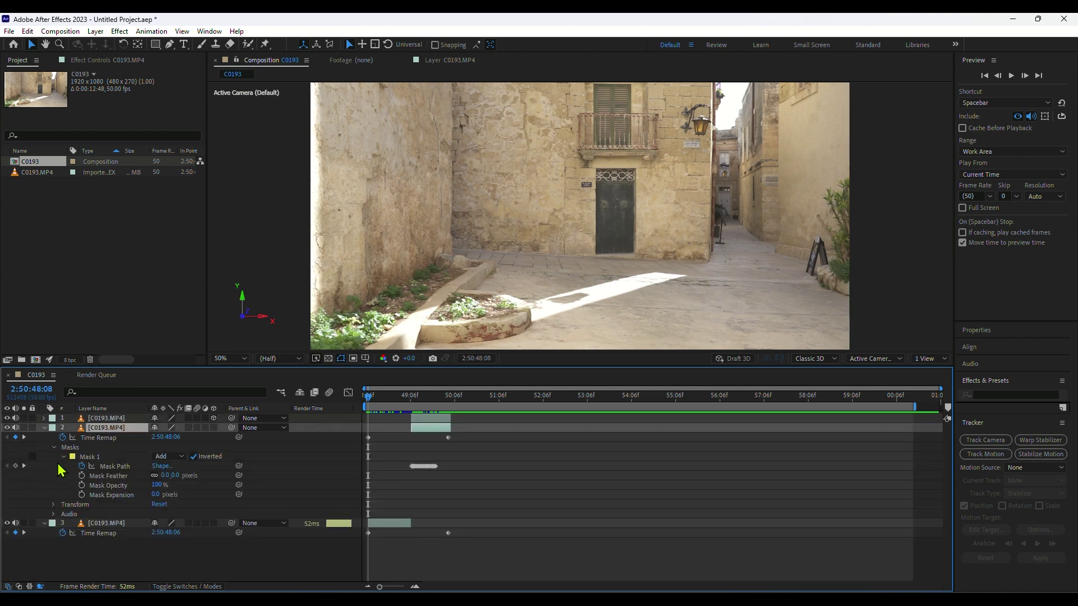
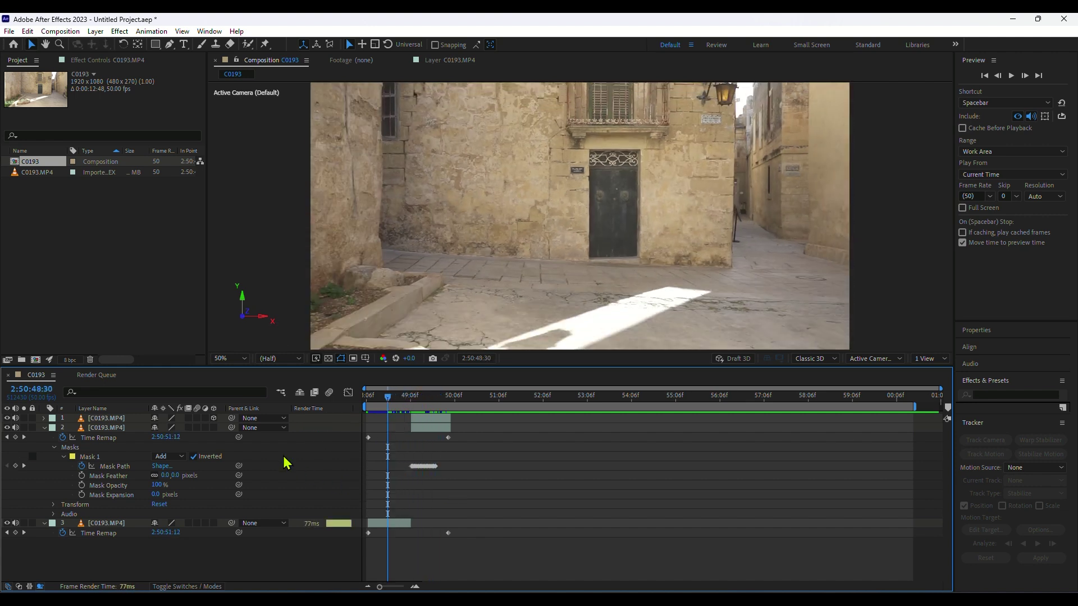
left_click(45, 427)
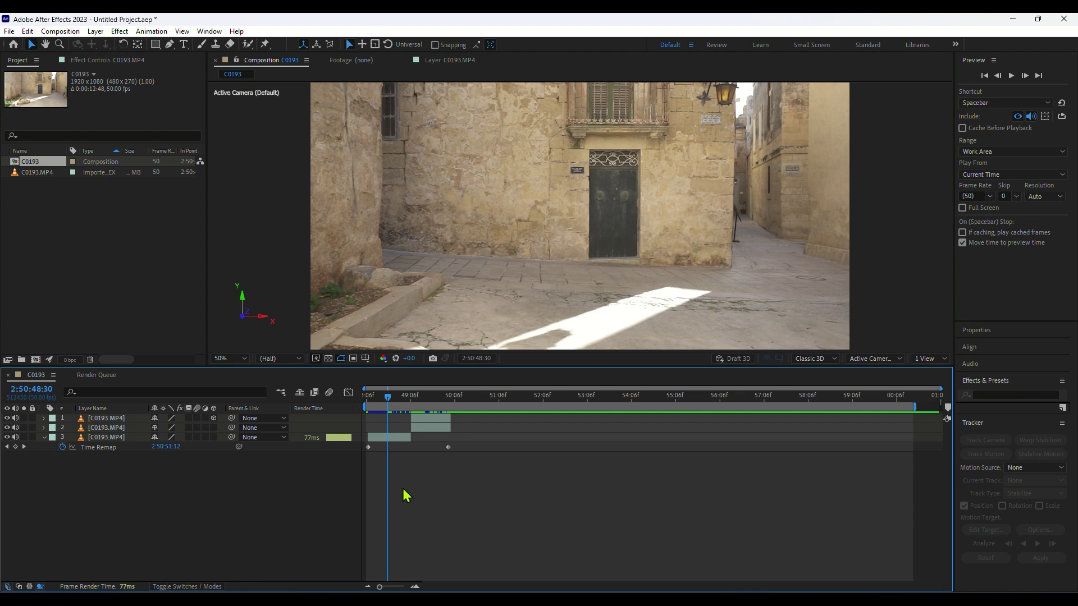
Enable frame blending and motion blur for the composition and all three C0193 layers
left_click(191, 418)
left_click(190, 428)
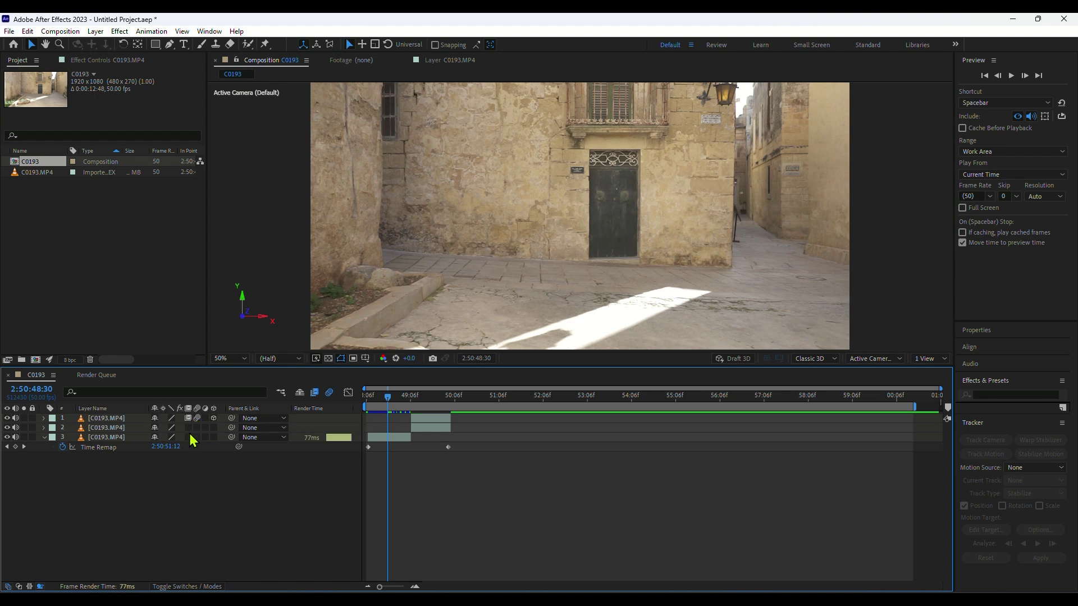
left_click(189, 438)
left_click(191, 438)
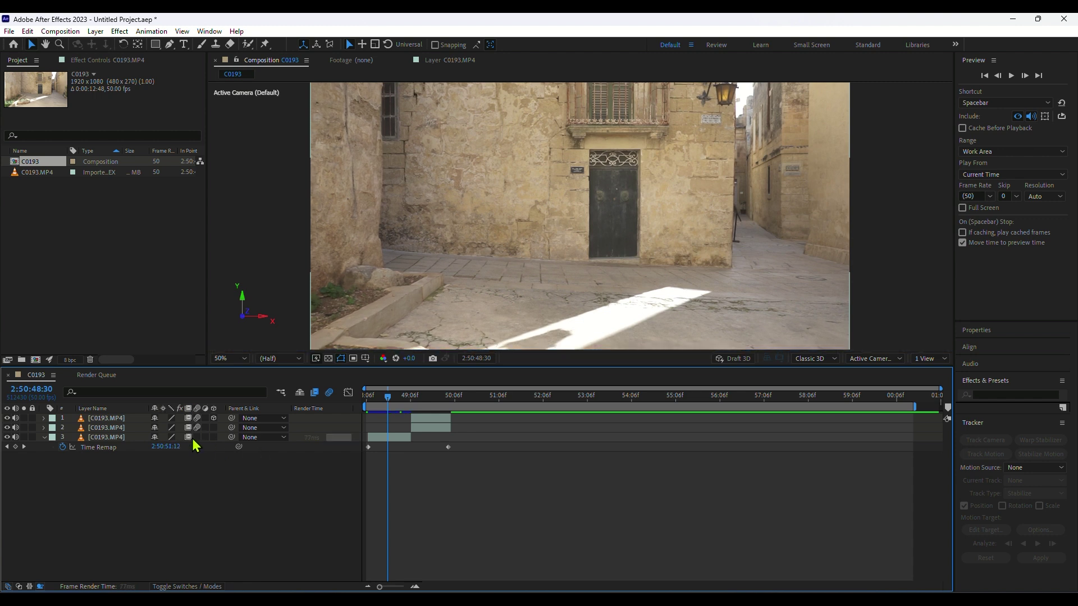
left_click(190, 437)
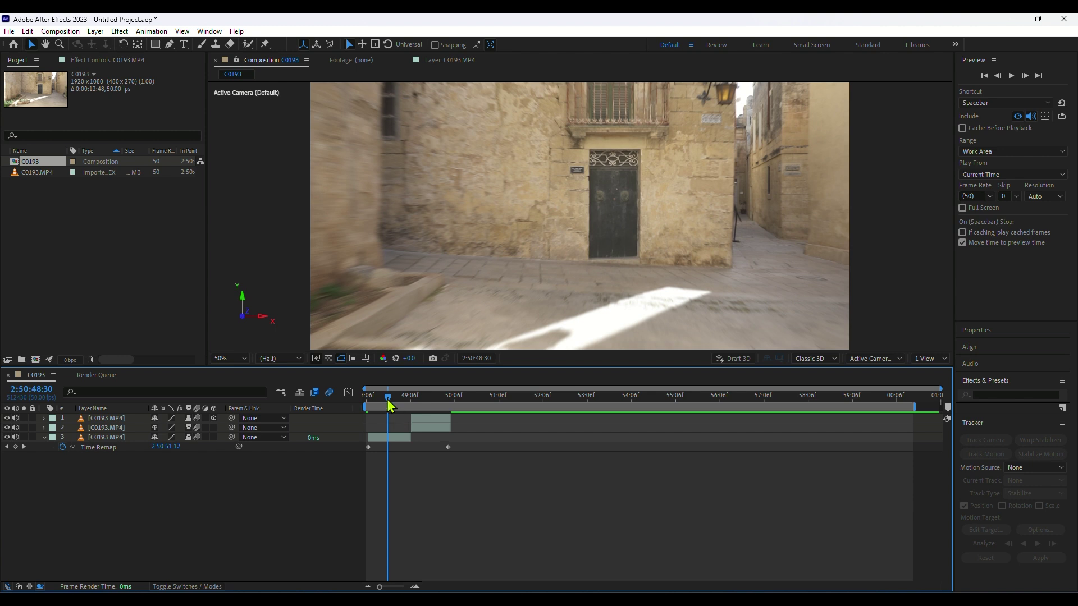
Scrub ahead to 2:50:49:23 and step back frame by frame to examine the blur around the opening door
left_click(381, 402)
left_click_drag(381, 408, 410, 415)
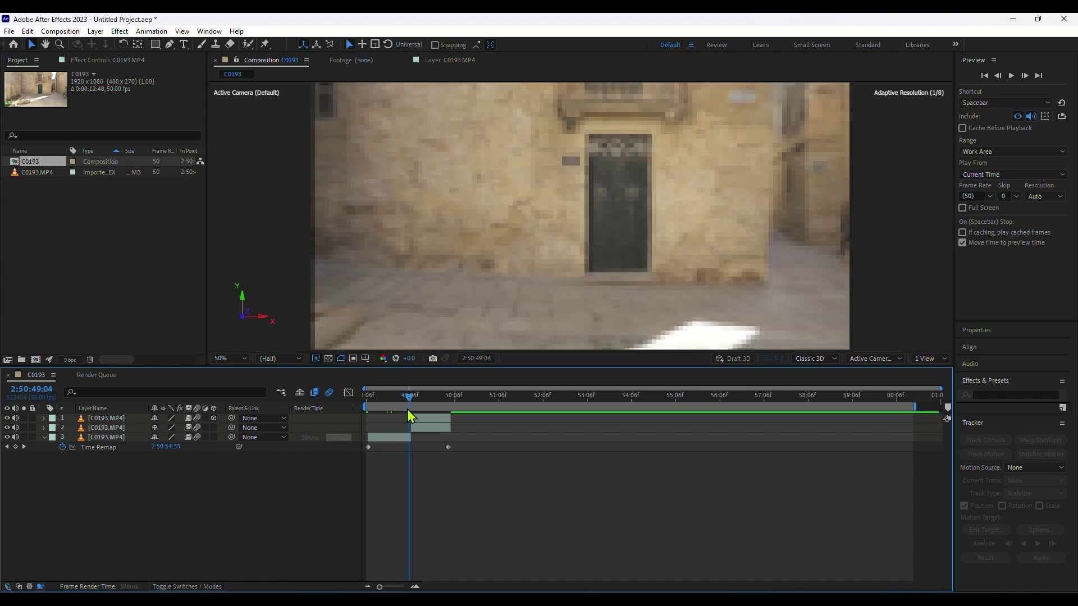
mouse_move(408, 415)
left_mouse_down()
mouse_move(433, 416)
mouse_move(437, 397)
mouse_move(448, 402)
mouse_move(424, 409)
left_mouse_up()
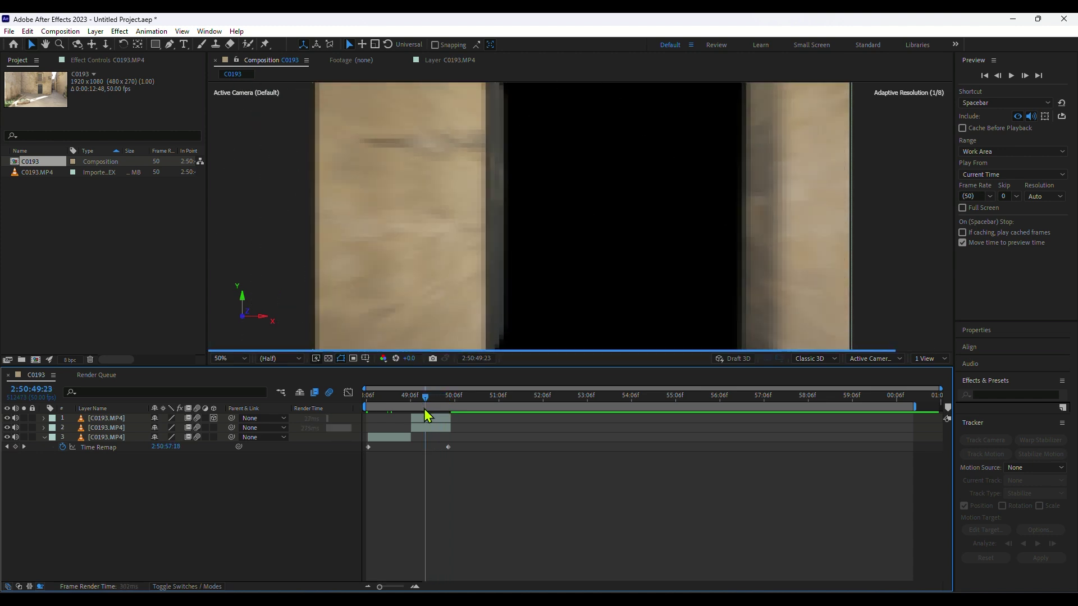
left_click(997, 76)
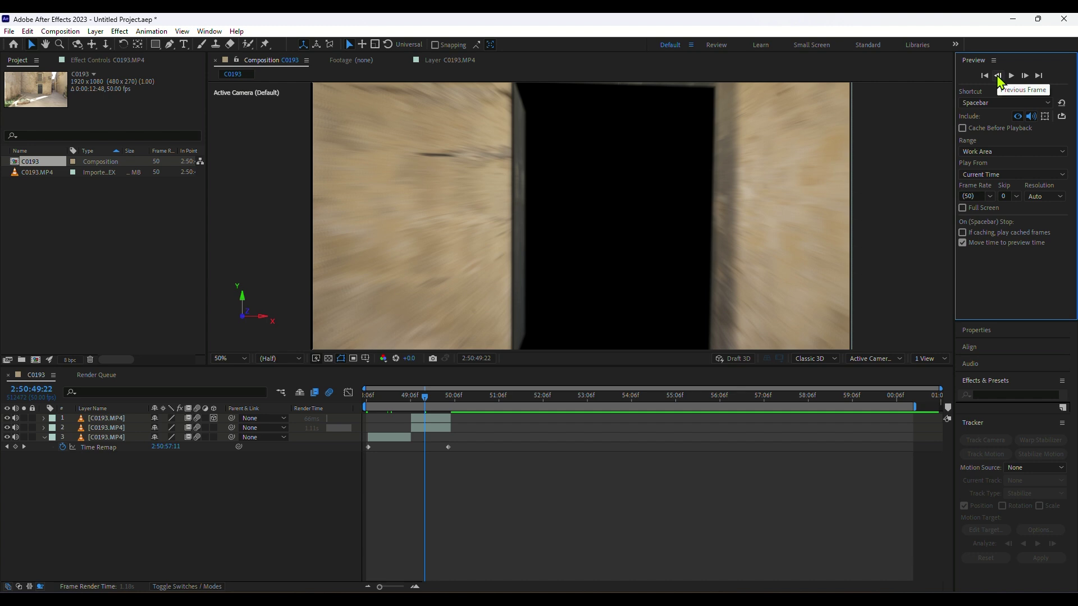
left_click(998, 76)
left_click(998, 77)
left_click(998, 77)
left_click(998, 76)
left_click(998, 76)
Go back to 2:50:48:09 and step forward frame by frame to 2:50:49:01 to check the blur during the approach to the door
left_click_drag(420, 397, 371, 422)
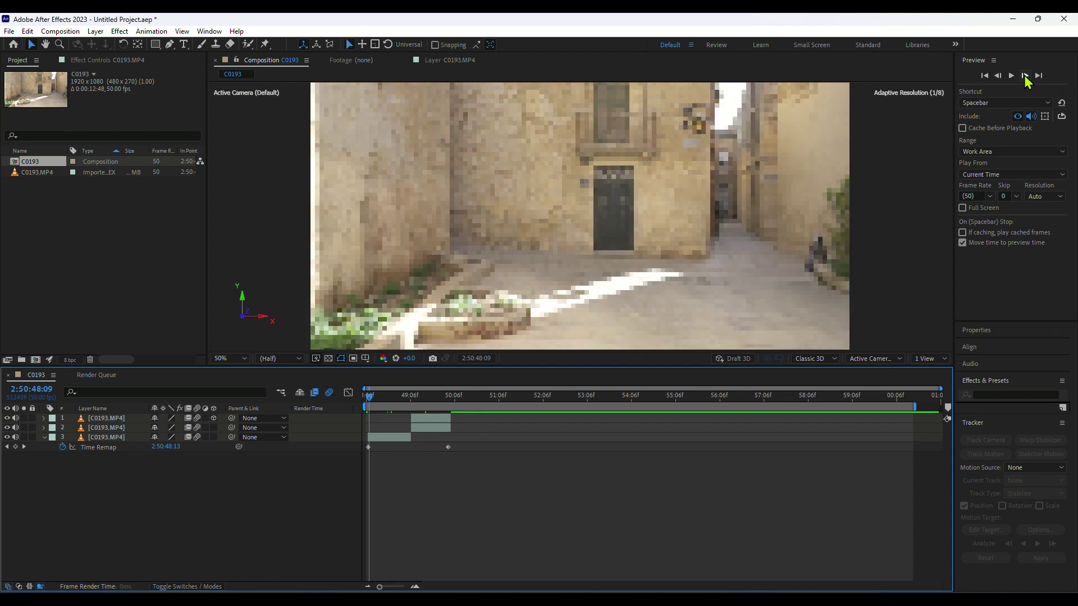
left_click(1025, 79)
left_click(1025, 78)
left_click(1025, 79)
left_click(1025, 78)
left_click(1025, 79)
left_click(1025, 79)
left_click(1025, 79)
left_click(1025, 79)
left_click(1025, 79)
left_click(1025, 79)
left_click(1025, 78)
left_click(1025, 78)
left_click(1025, 78)
left_click(1026, 79)
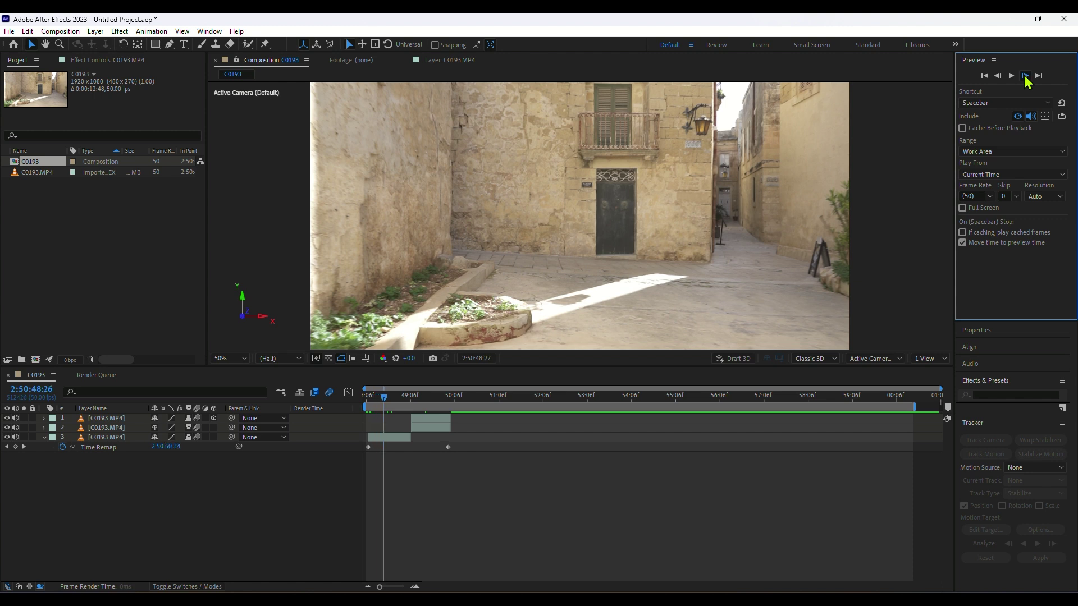
left_click(1025, 79)
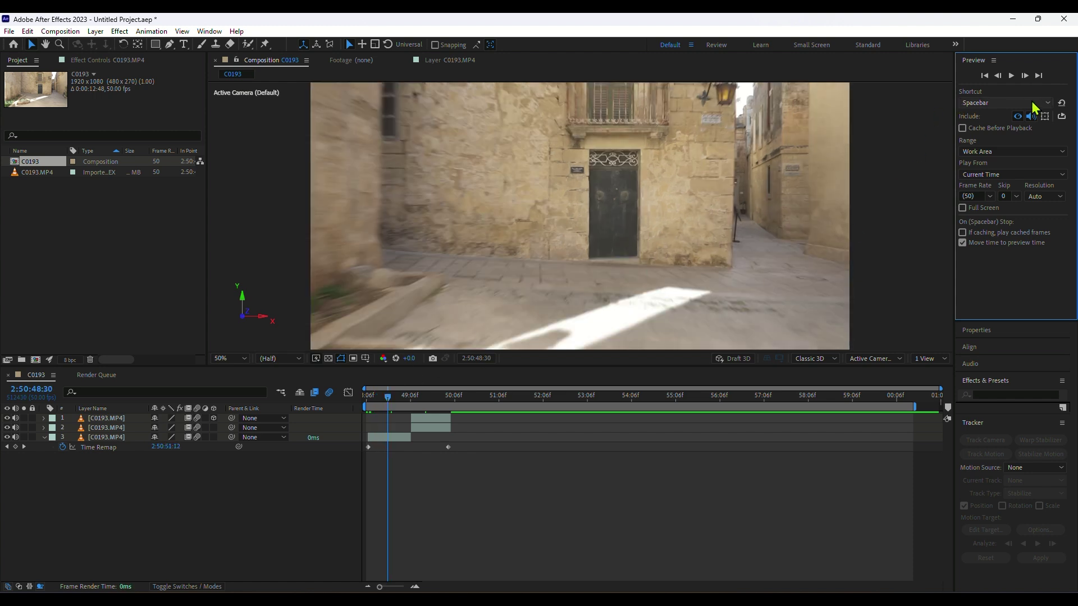
left_click(1025, 79)
left_click(1025, 78)
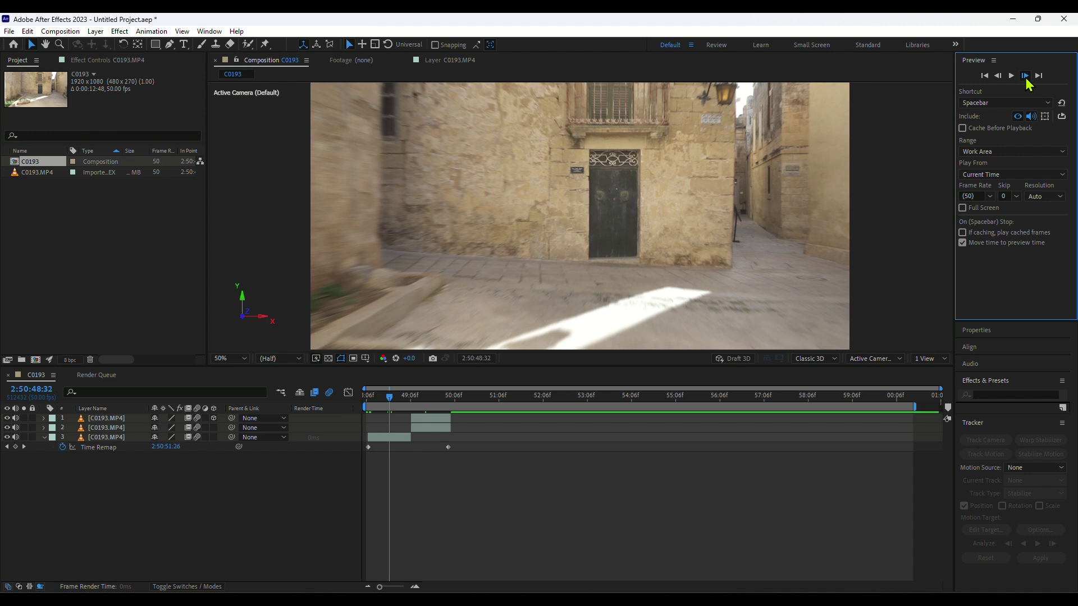
left_click(1025, 76)
left_click(1025, 76)
left_click(1025, 76)
left_click(1025, 76)
left_click(1025, 77)
left_click(1025, 77)
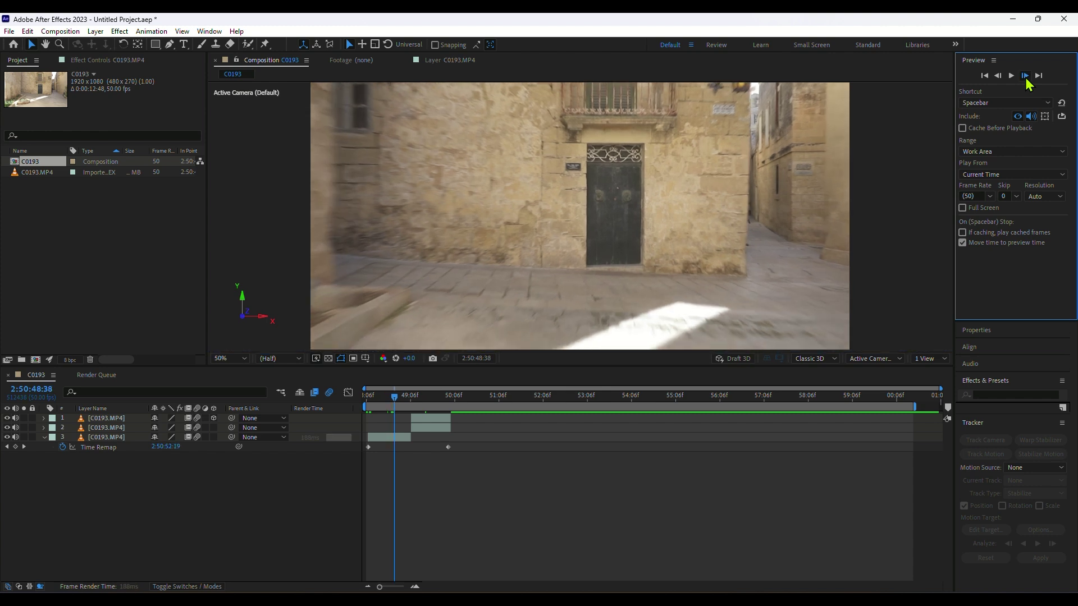
left_click(1025, 76)
left_click(1025, 76)
left_click(1025, 76)
left_click(1025, 76)
left_click(1025, 76)
left_click(1025, 76)
left_click(1025, 76)
left_click(1025, 77)
left_click(1025, 76)
left_click(1026, 77)
left_click(1025, 76)
left_click(1025, 77)
left_click(1025, 77)
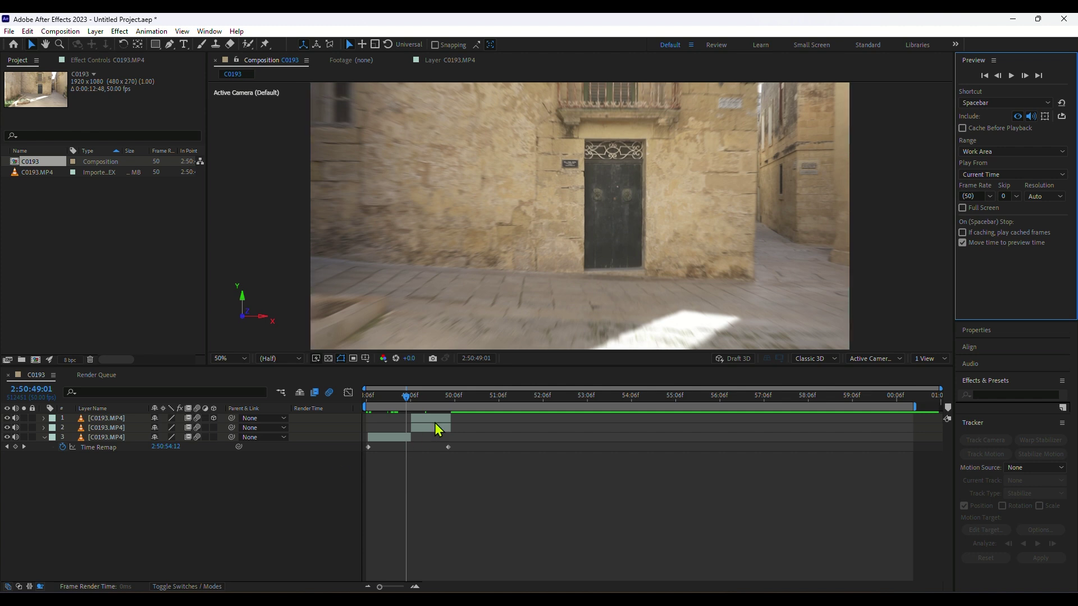
Scrub back and forth between 2:50:48:43 and 2:50:49:26 to review the blurred door opening
left_click(407, 406)
left_click_drag(407, 405, 418, 407)
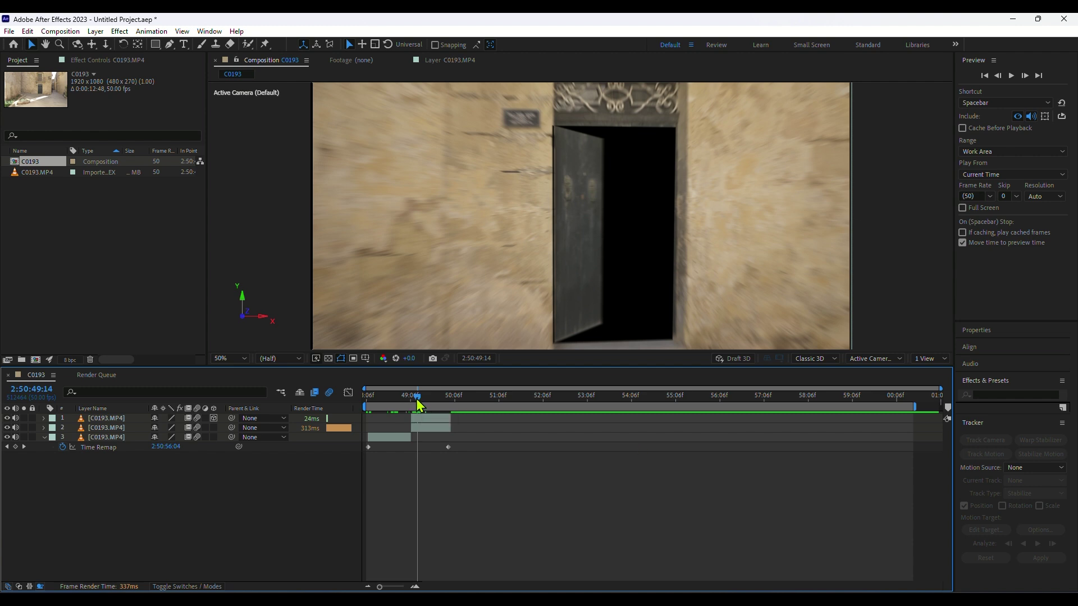
left_click(399, 402)
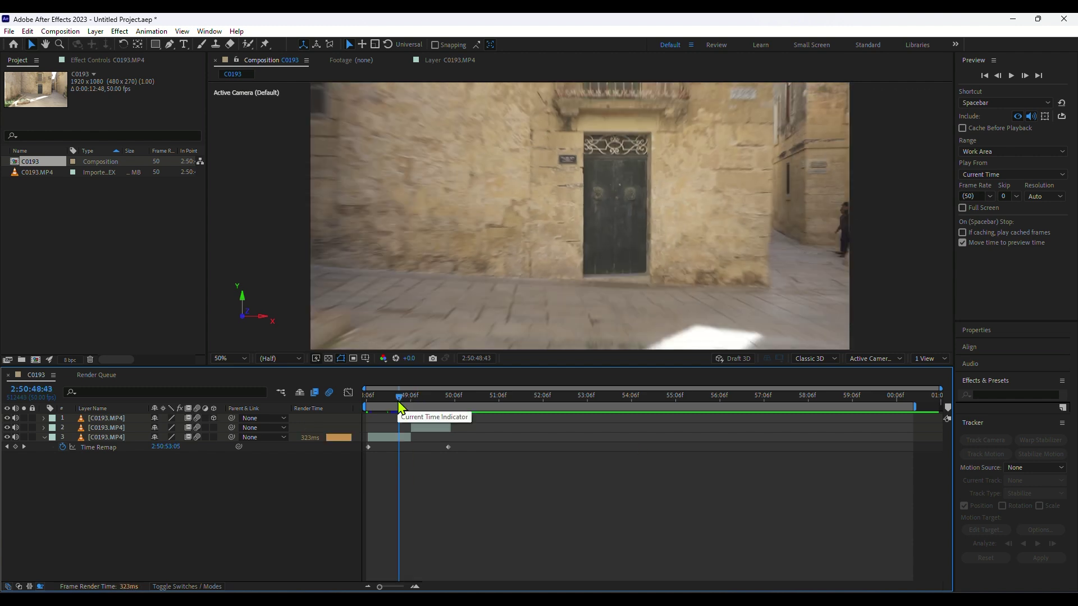
left_click_drag(398, 395, 429, 400)
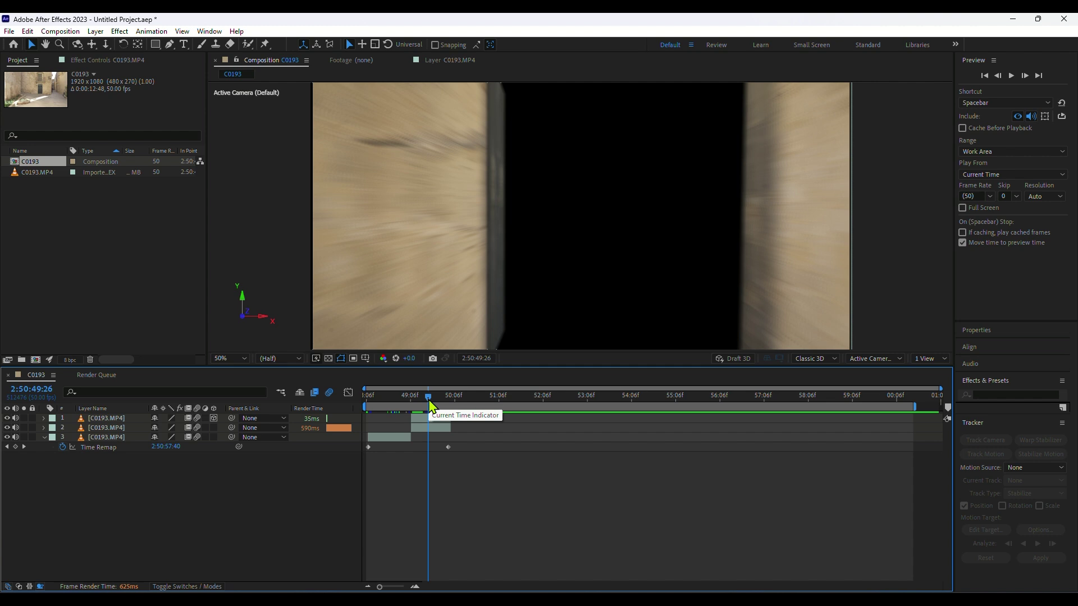
left_click_drag(430, 401, 425, 405)
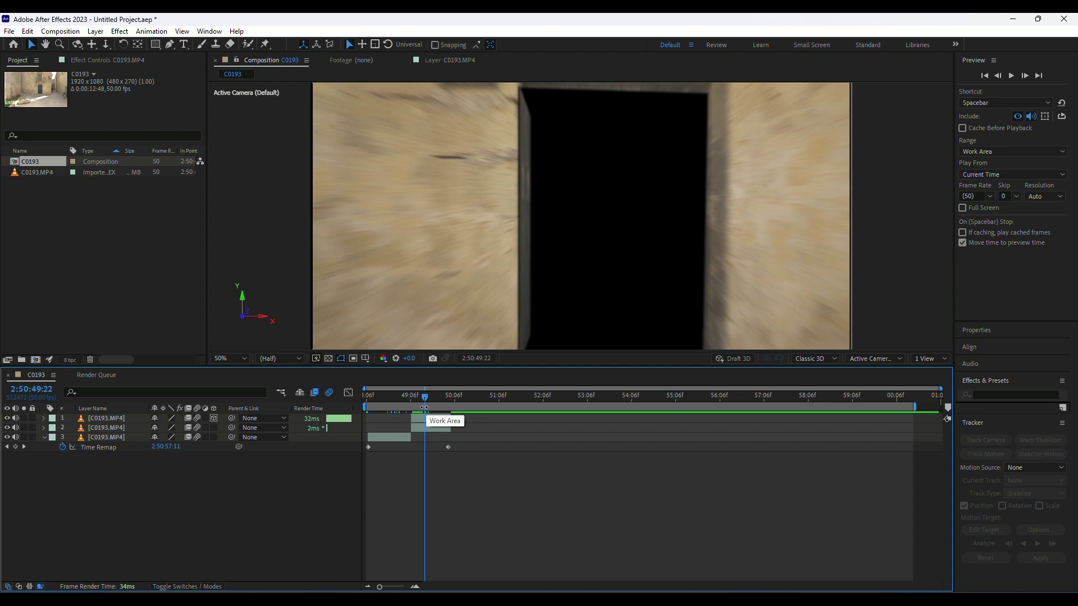
left_click_drag(424, 407, 400, 418)
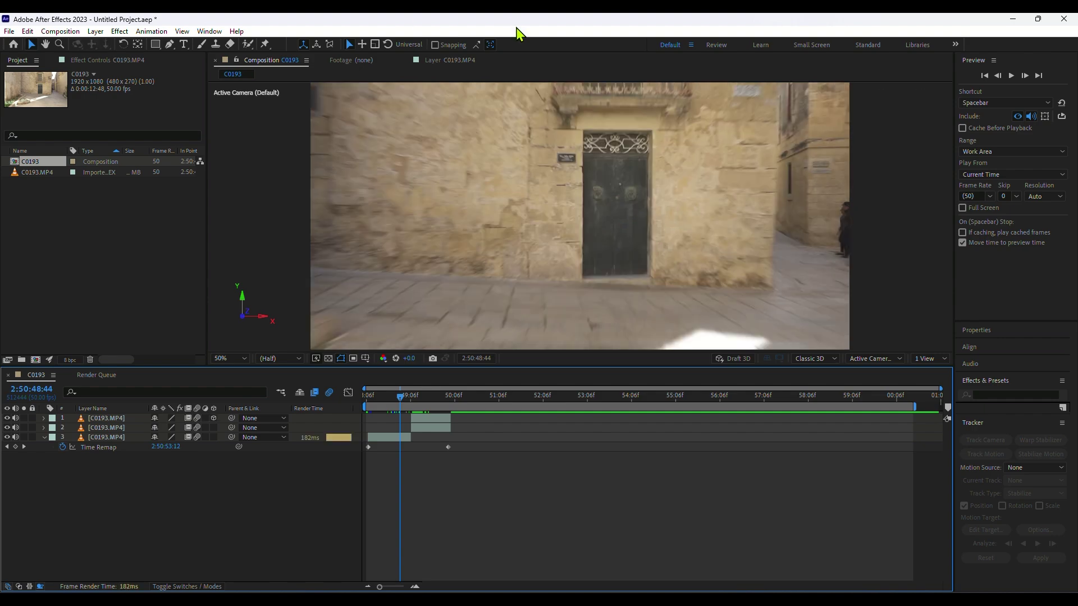